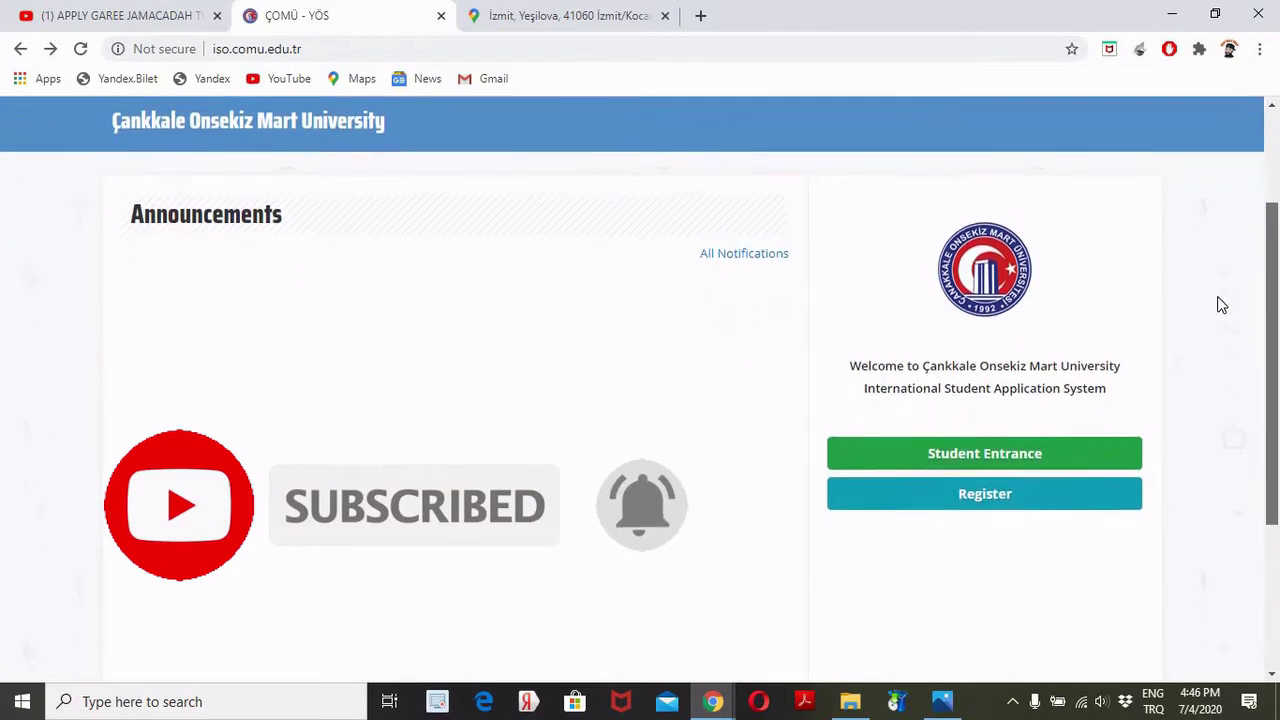
# - Open the registration form of the Çanakkale Onsekiz Mart University International Student Application System
pyautogui.scroll(3, 1238, 240)
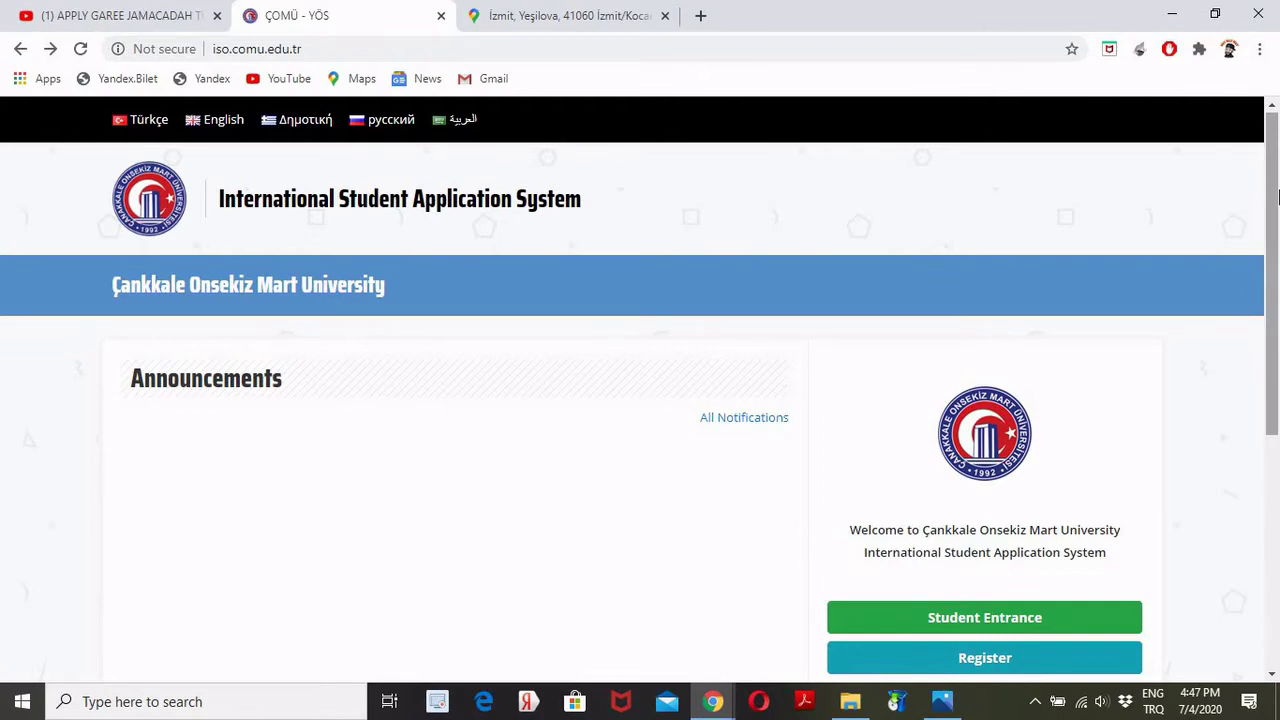
pyautogui.scroll(-1, 1229, 363)
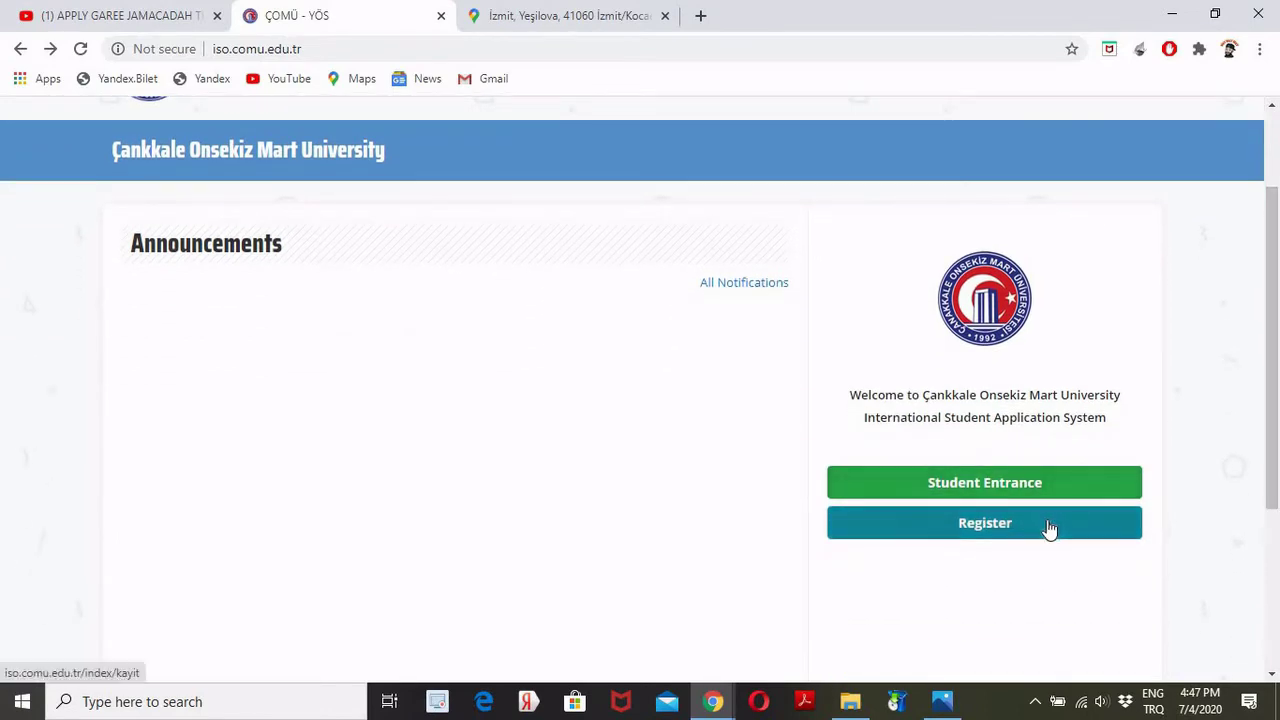
pyautogui.click(1050, 527)
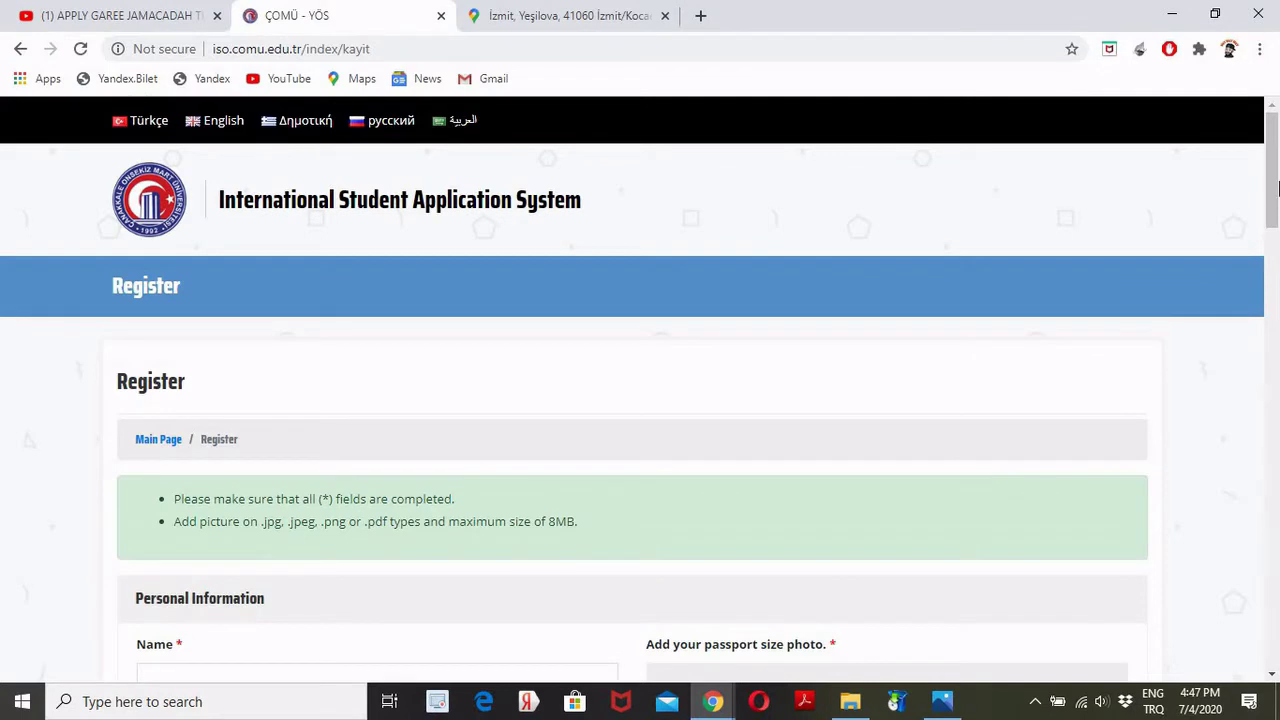
# - Examine the form's personal, communication and education fields, including the phone country code and High School Status options
pyautogui.moveTo(1277, 192); pyautogui.dragTo(1275, 275)
pyautogui.scroll(1, 1276, 215)
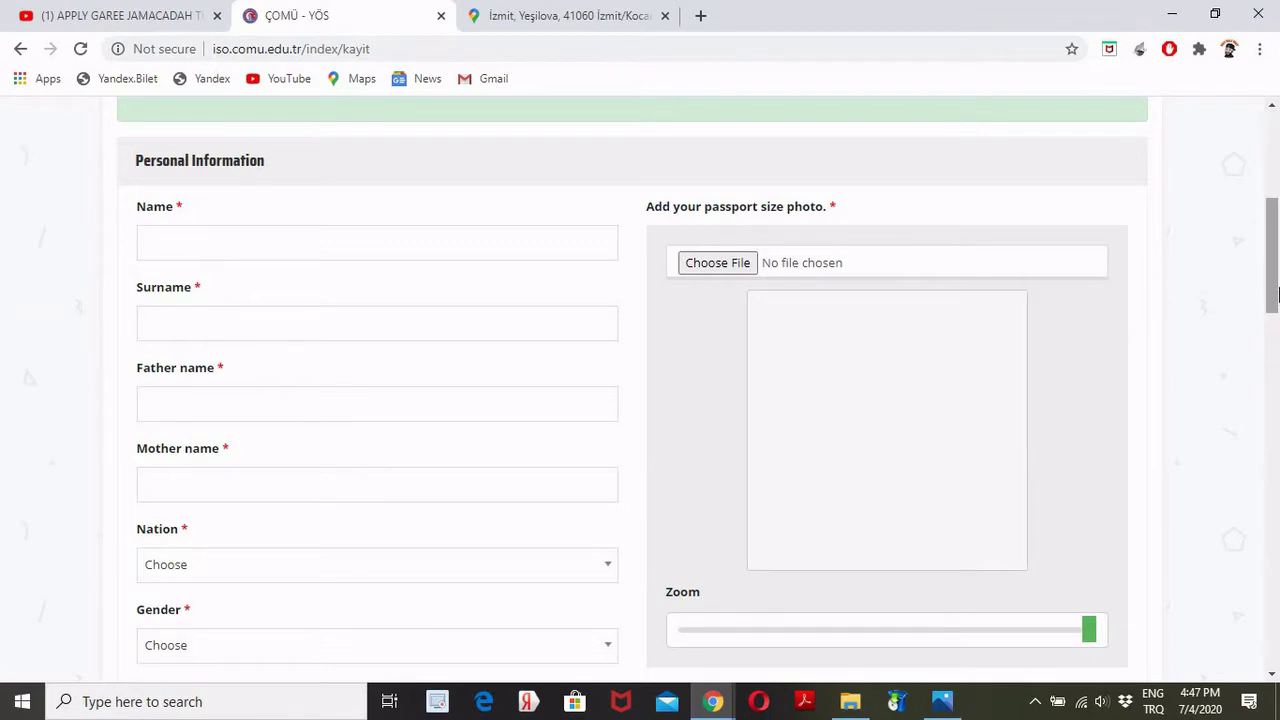
pyautogui.moveTo(1274, 308); pyautogui.dragTo(1243, 360)
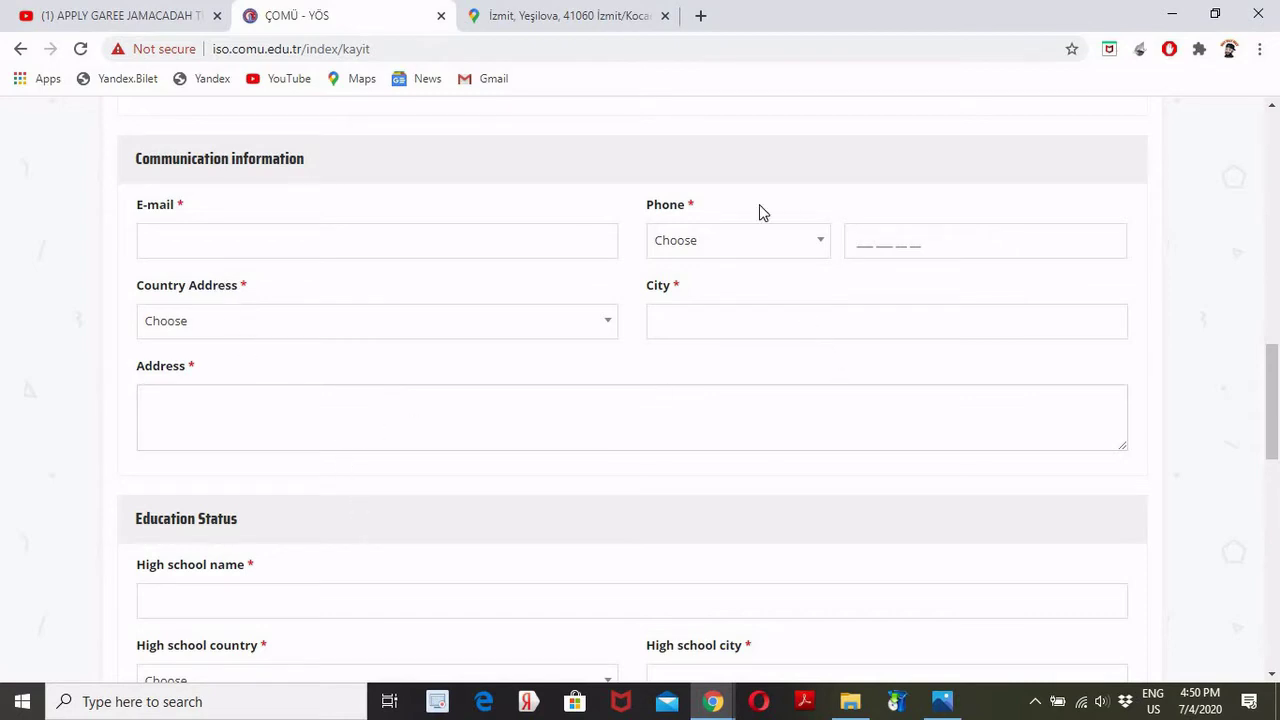
pyautogui.click(823, 243)
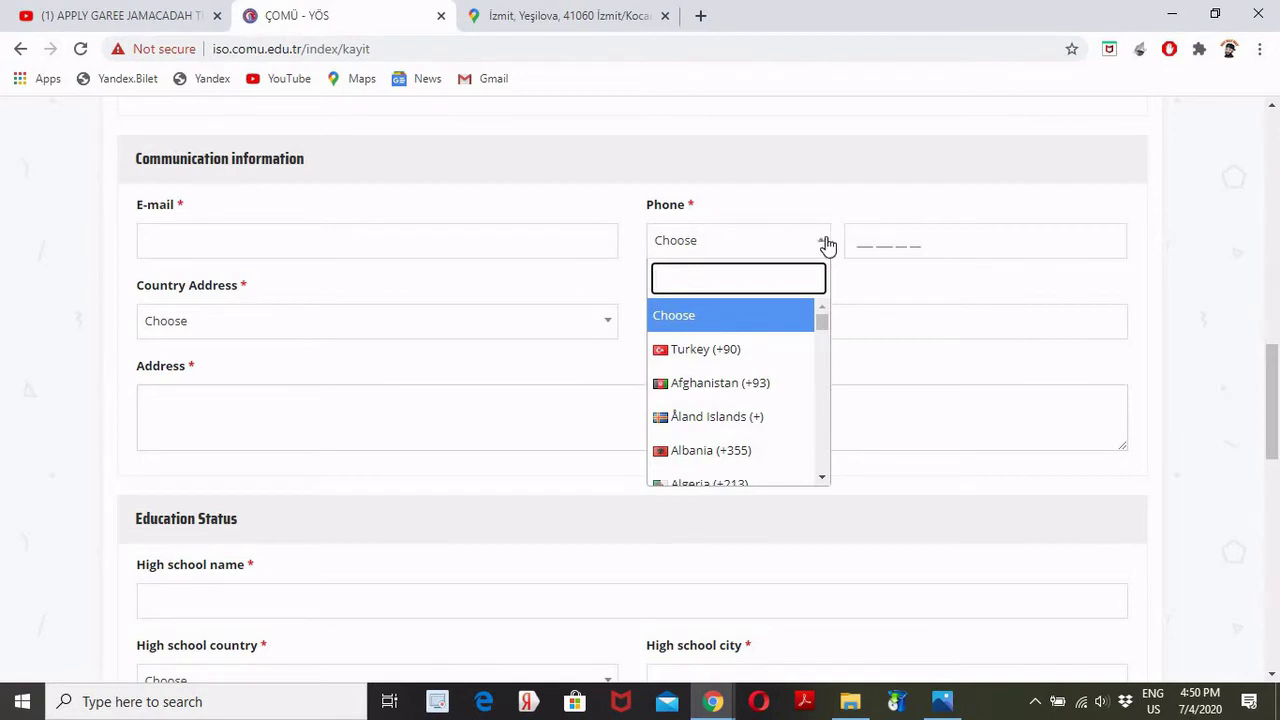
pyautogui.click(824, 244)
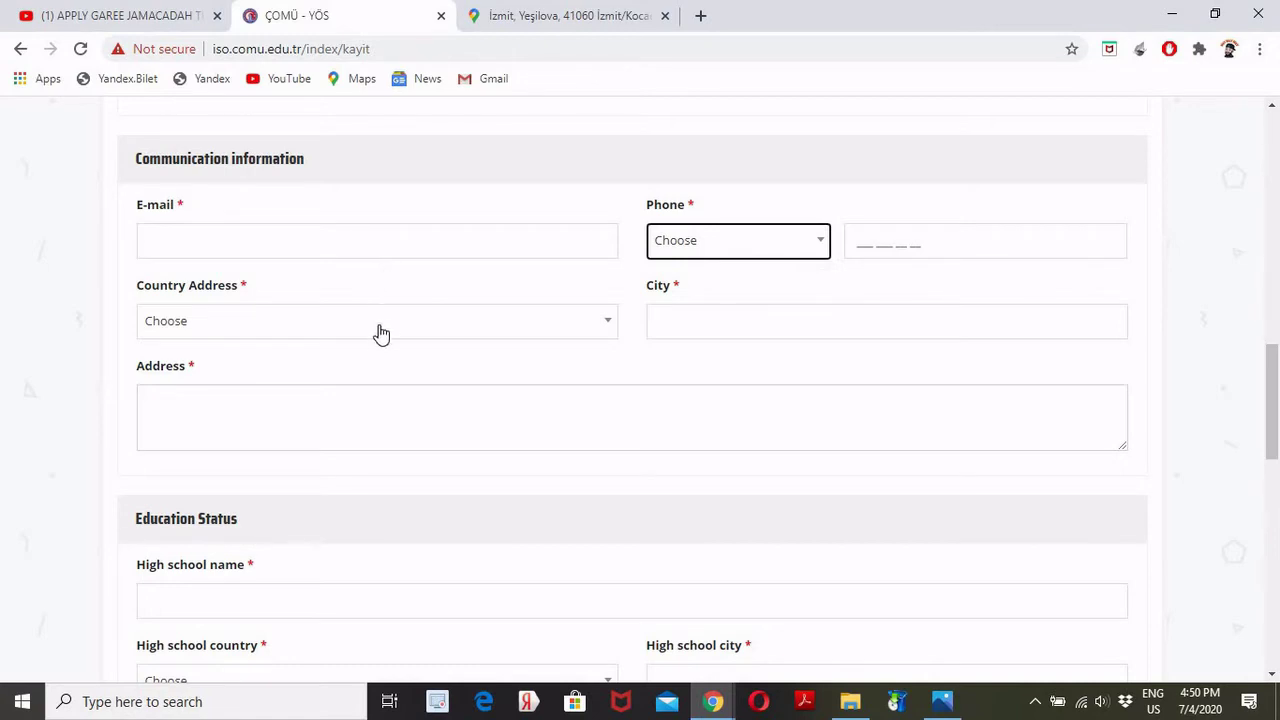
pyautogui.click(428, 232)
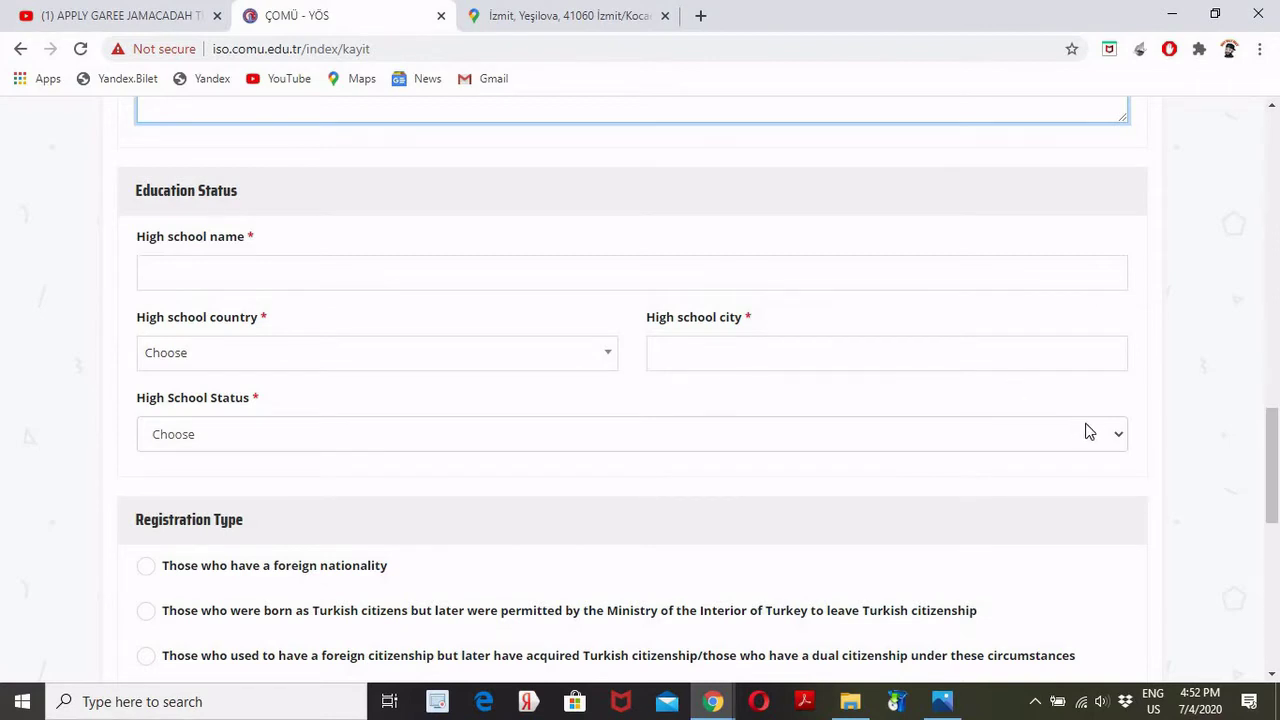
pyautogui.click(1116, 440)
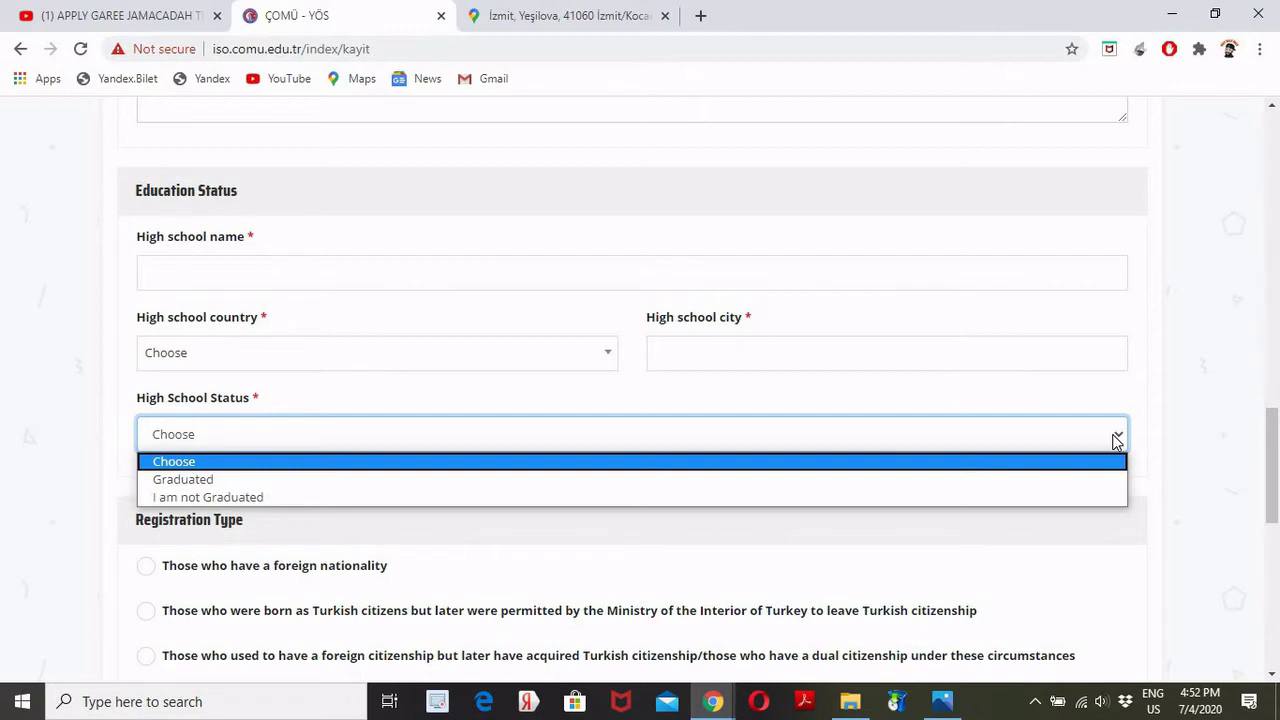
pyautogui.click(704, 358)
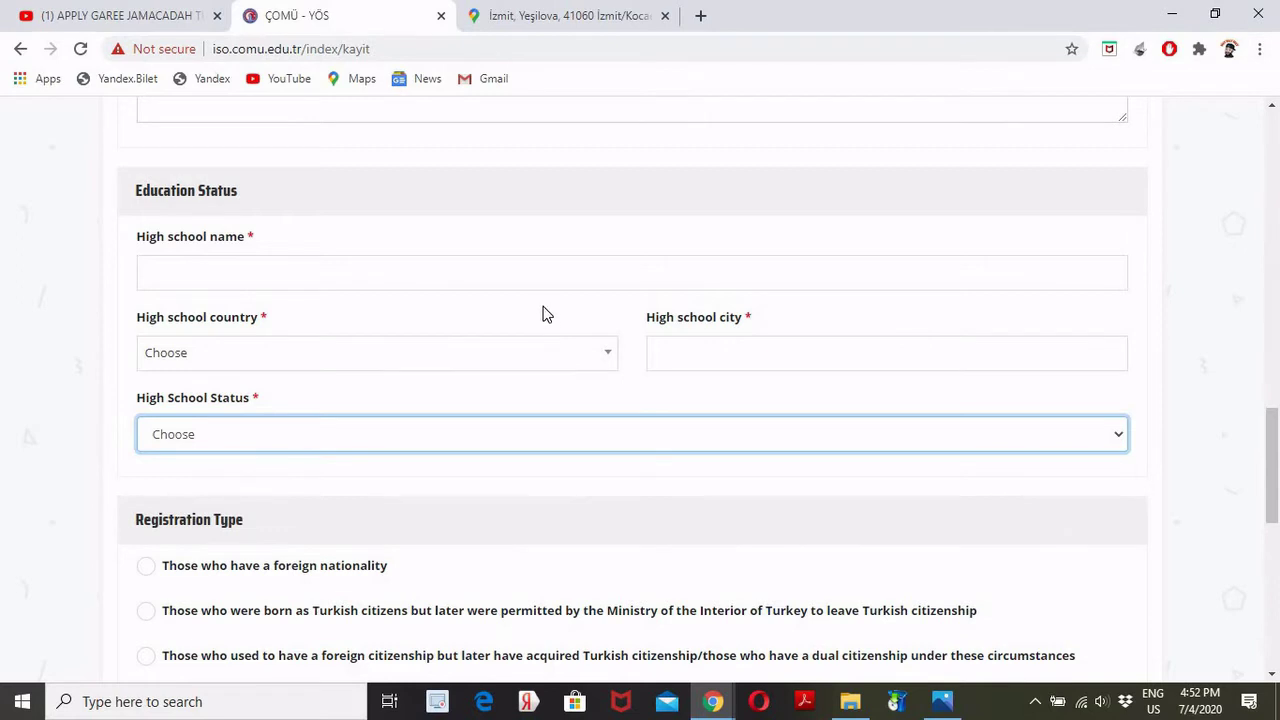
pyautogui.click(604, 271)
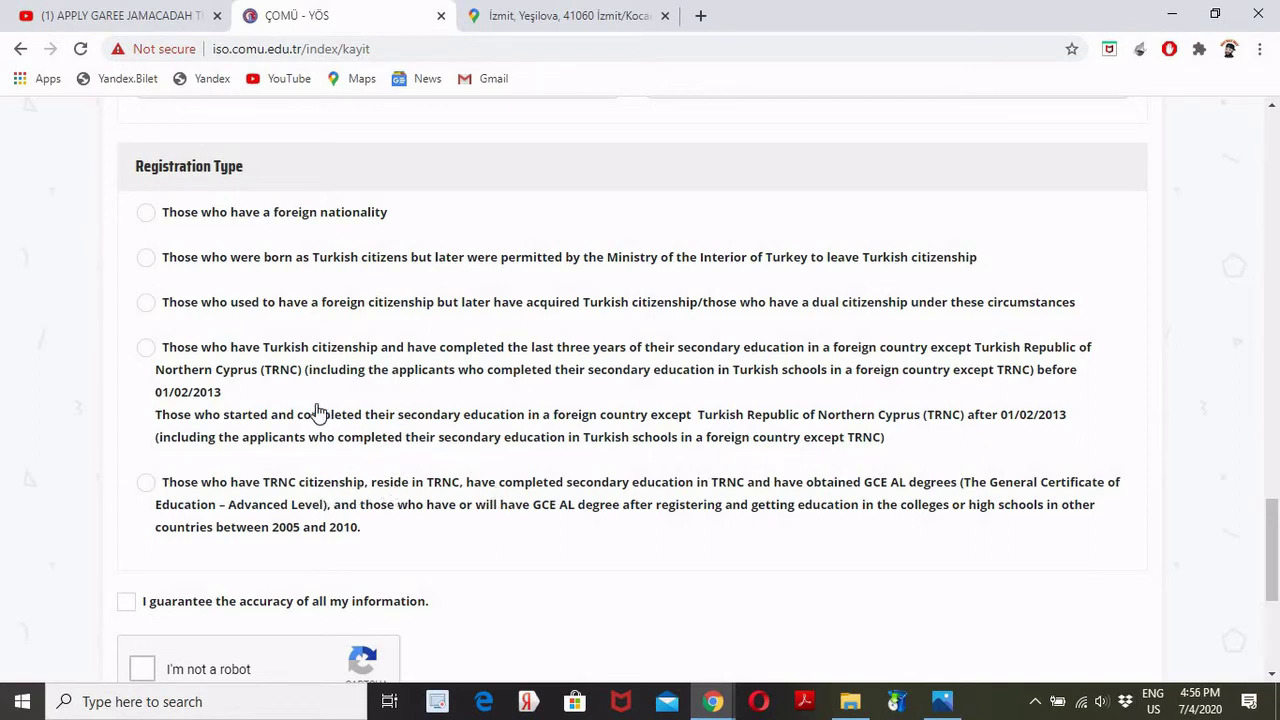
# - Select "Those who have a foreign nationality" as the registration type and guarantee the accuracy of all the information
pyautogui.click(217, 222)
pyautogui.moveTo(1274, 575); pyautogui.dragTo(1273, 607)
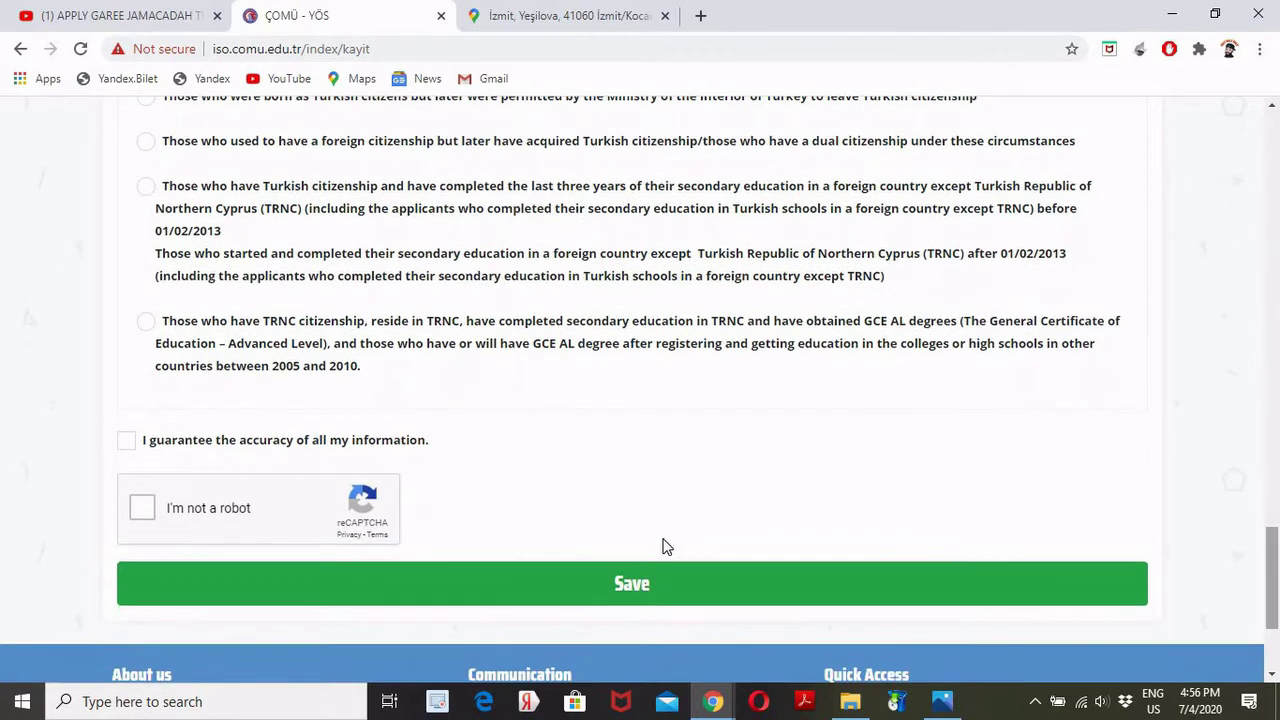
pyautogui.click(128, 441)
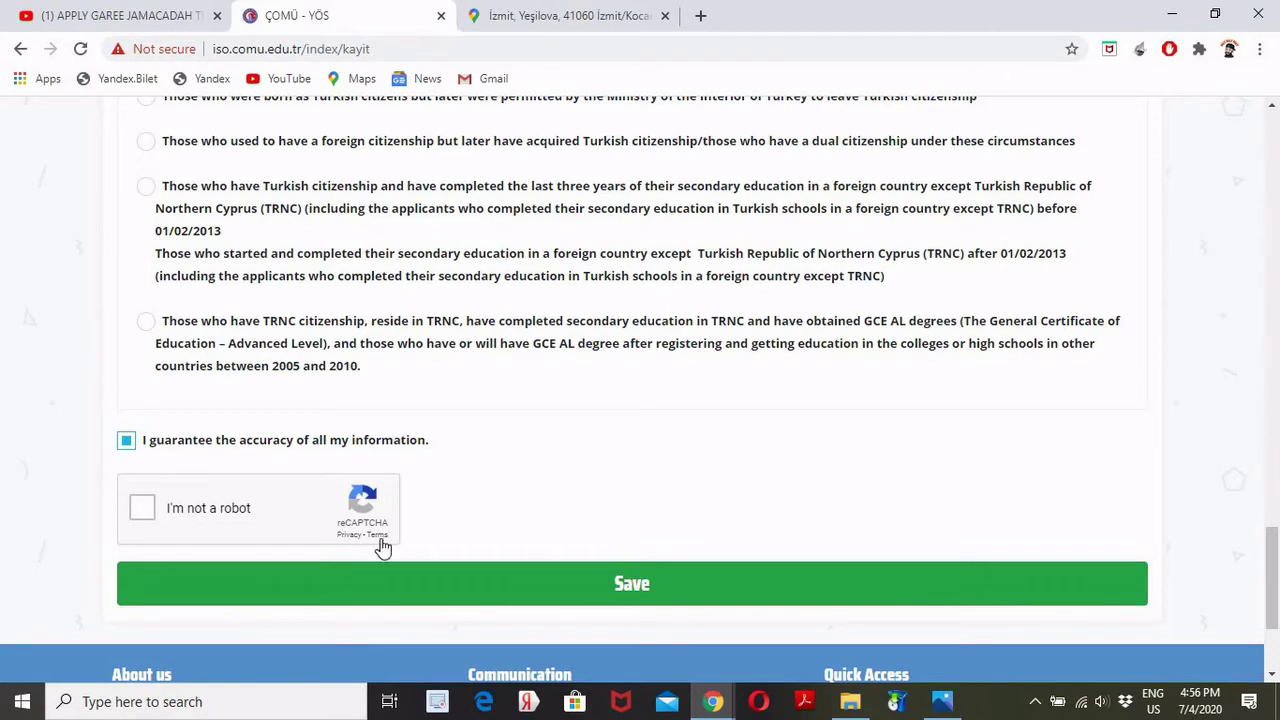
# - Complete the "I'm not a robot" check and save the registration
pyautogui.click(140, 510)
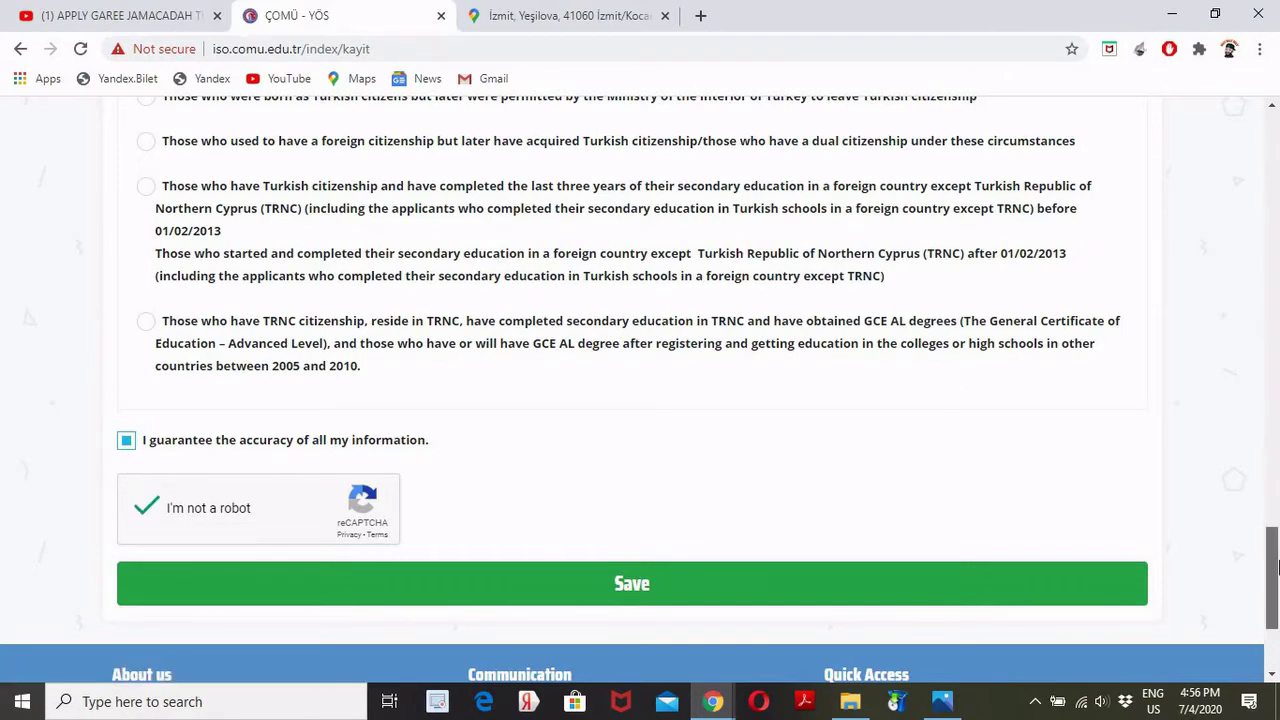
pyautogui.moveTo(1277, 550); pyautogui.dragTo(1277, 585)
pyautogui.click(758, 378)
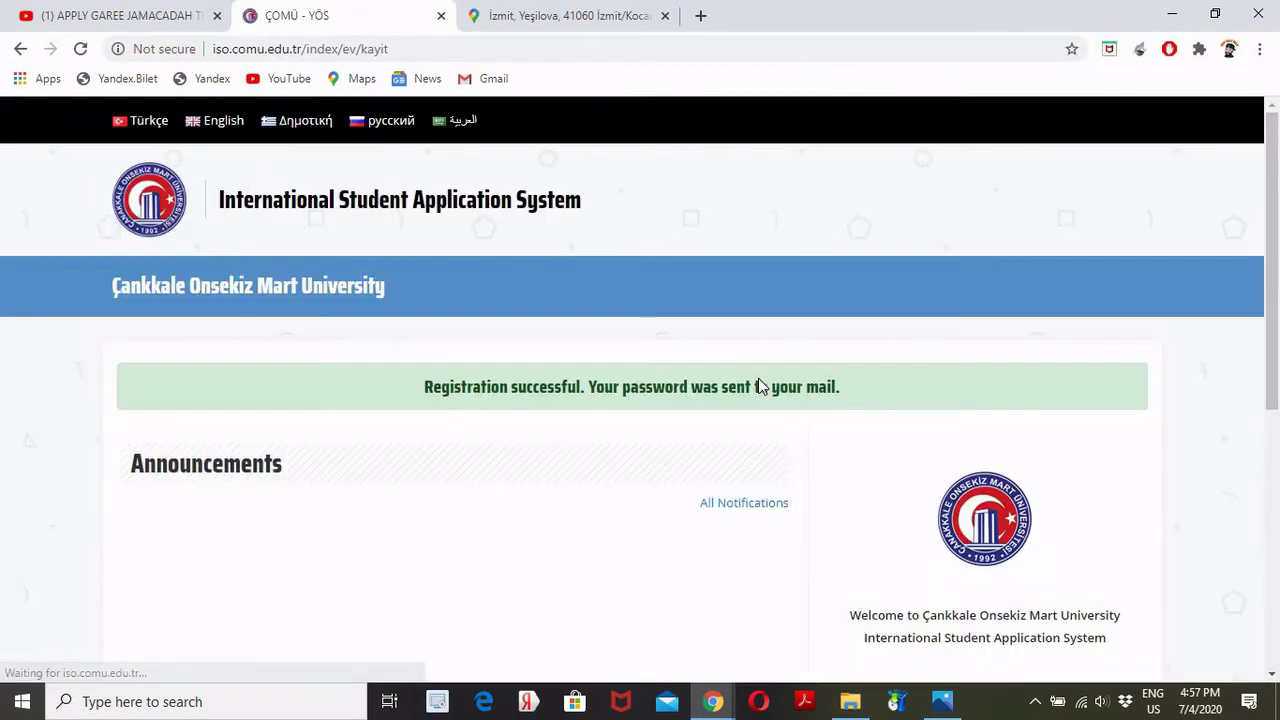
pyautogui.scroll(-1, 758, 378)
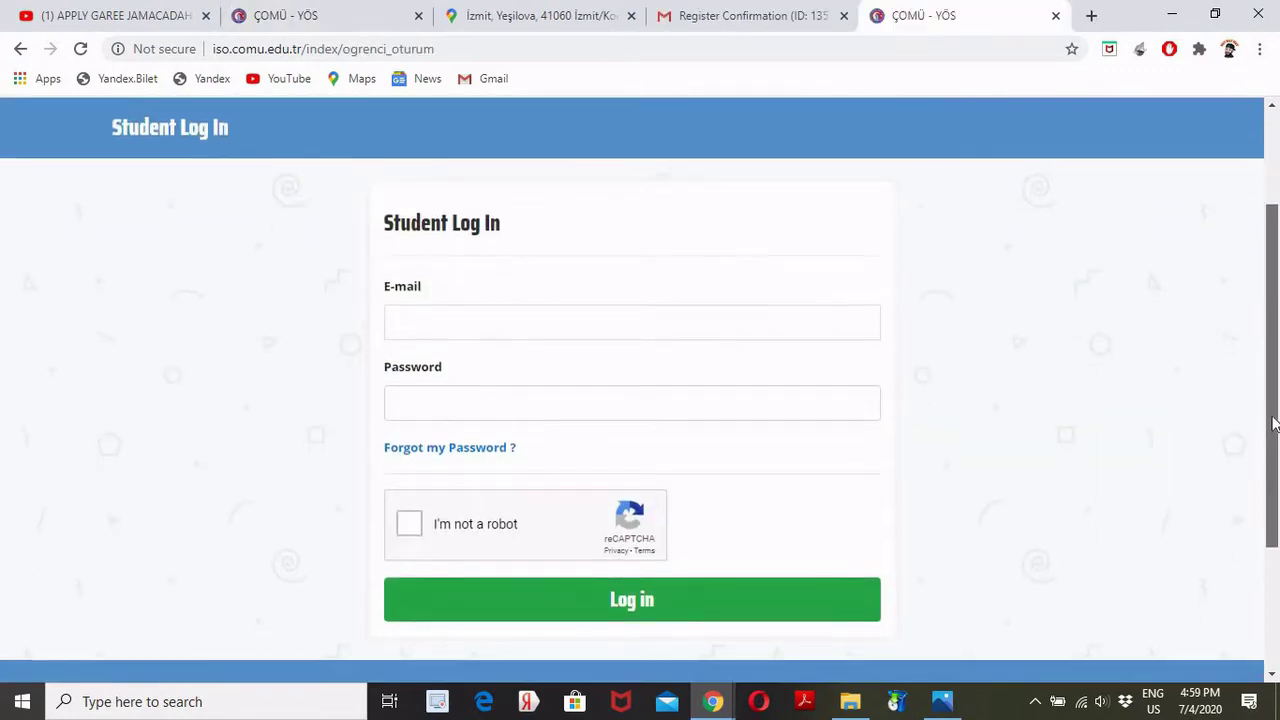
pyautogui.moveTo(1275, 424); pyautogui.dragTo(1276, 372)
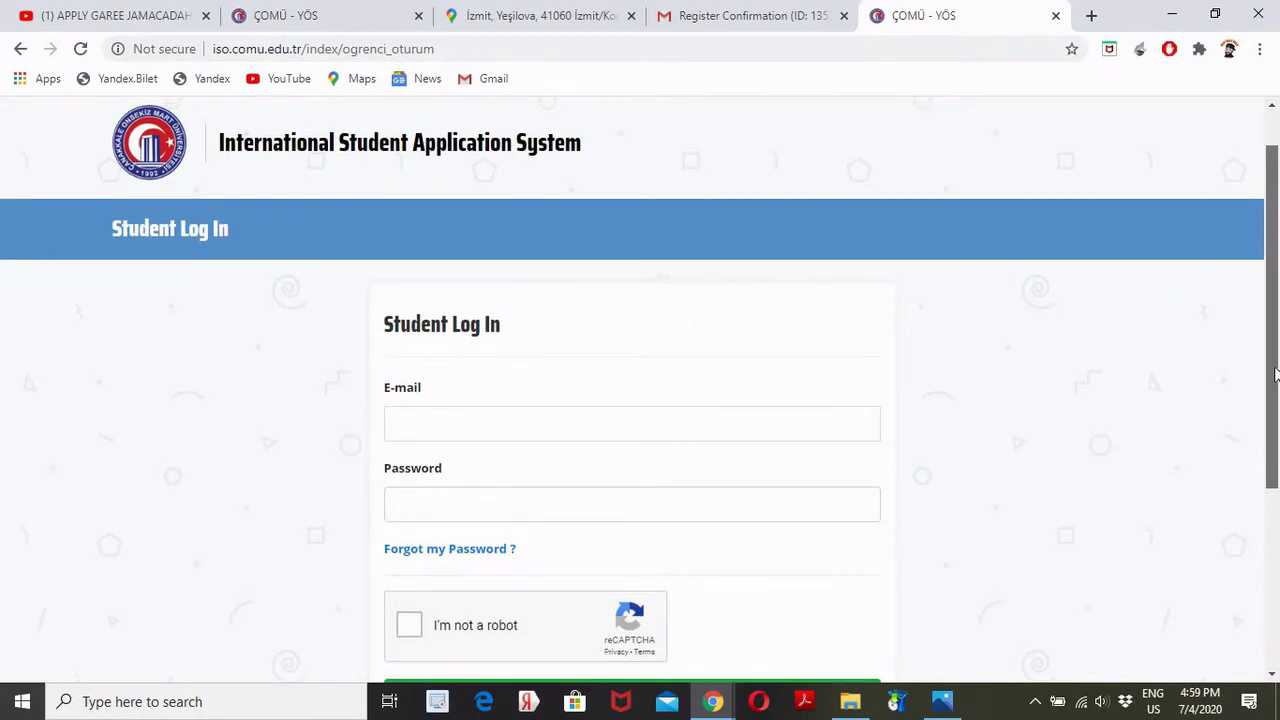
pyautogui.moveTo(1275, 373); pyautogui.dragTo(1275, 374)
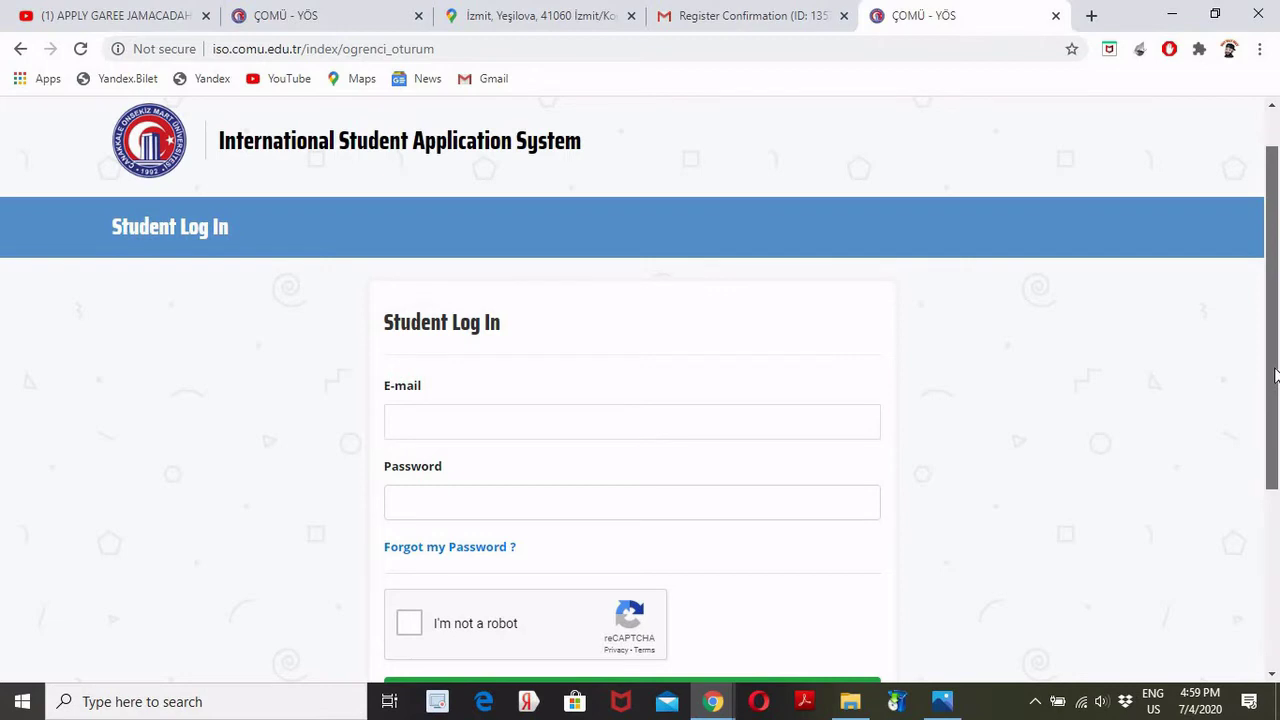
pyautogui.moveTo(1275, 373); pyautogui.dragTo(1275, 372)
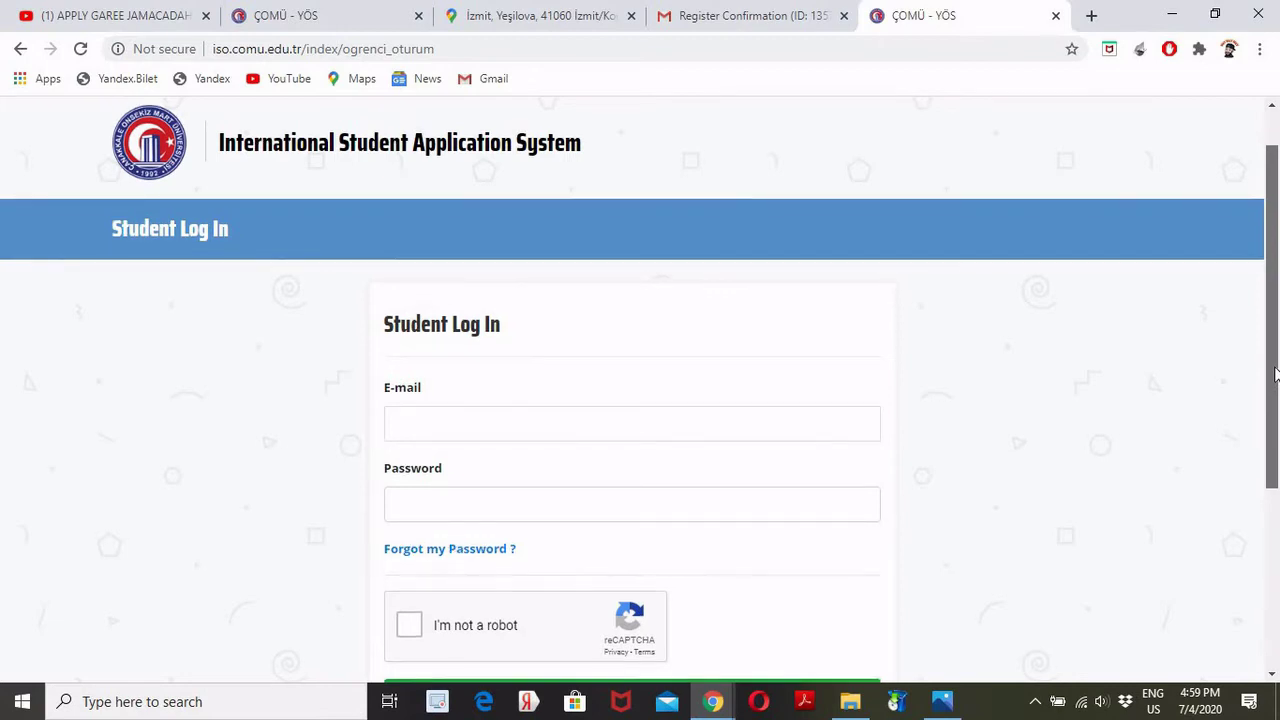
pyautogui.scroll(-1, 1017, 343)
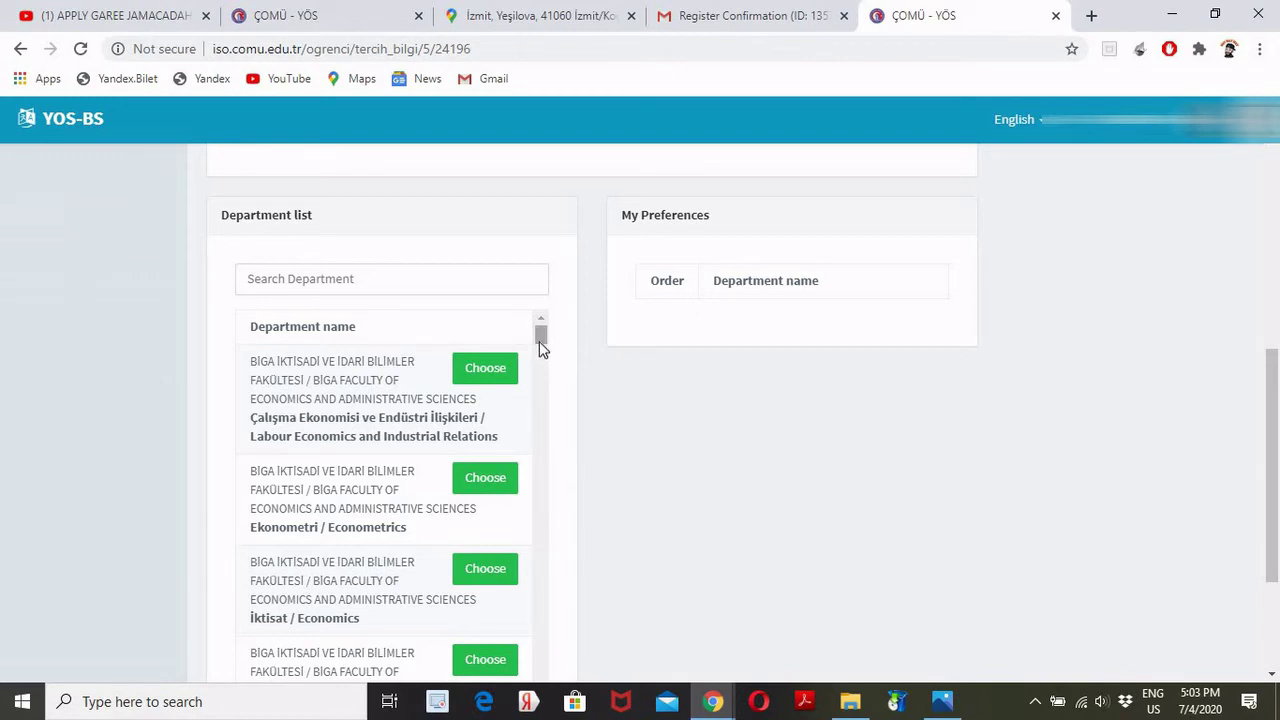
# - Add the Biga faculty's İşletme / Business Adminstration and Kamu Yönetimi / Public Administration departments to the preferences
pyautogui.moveTo(540, 345); pyautogui.dragTo(543, 357)
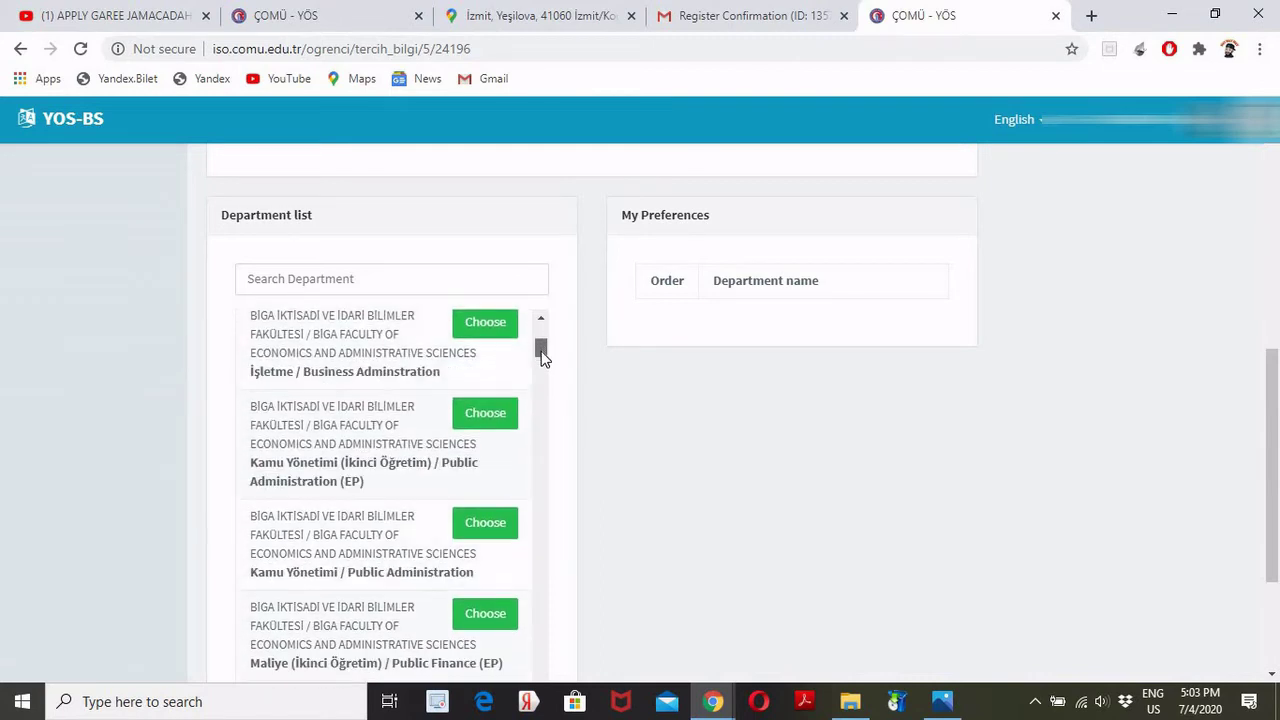
pyautogui.click(491, 339)
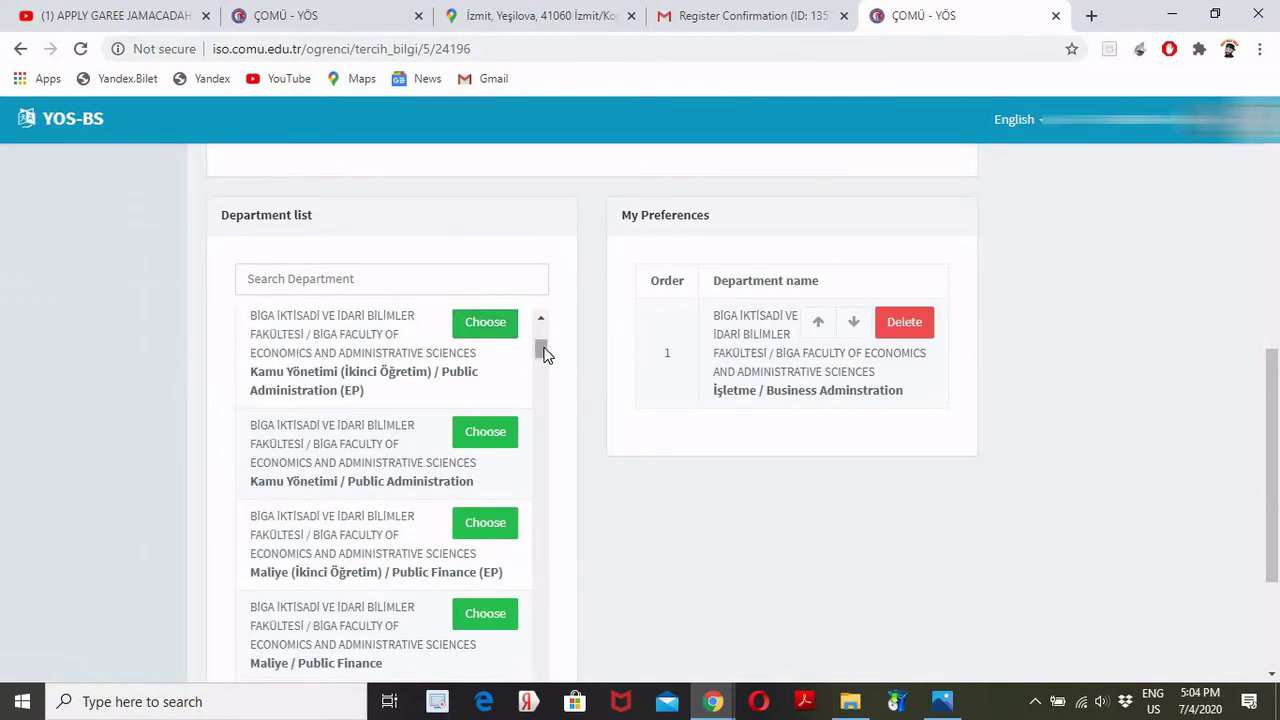
pyautogui.click(476, 443)
pyautogui.moveTo(540, 346); pyautogui.dragTo(540, 349)
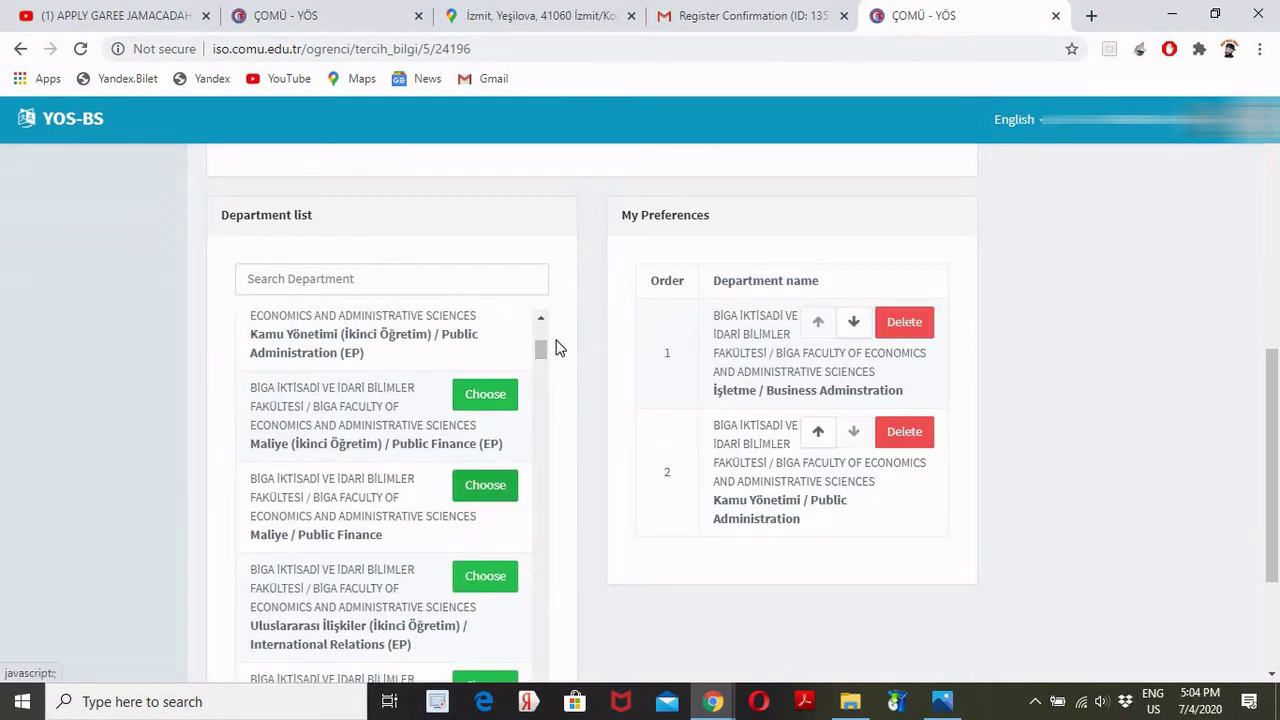
# - Add Maliye / Public Finance, Çocuk Gelişimi / Child Development and İşletme Yönetimi / Business Administration to the preferences
pyautogui.moveTo(543, 354); pyautogui.dragTo(533, 422)
pyautogui.click(509, 462)
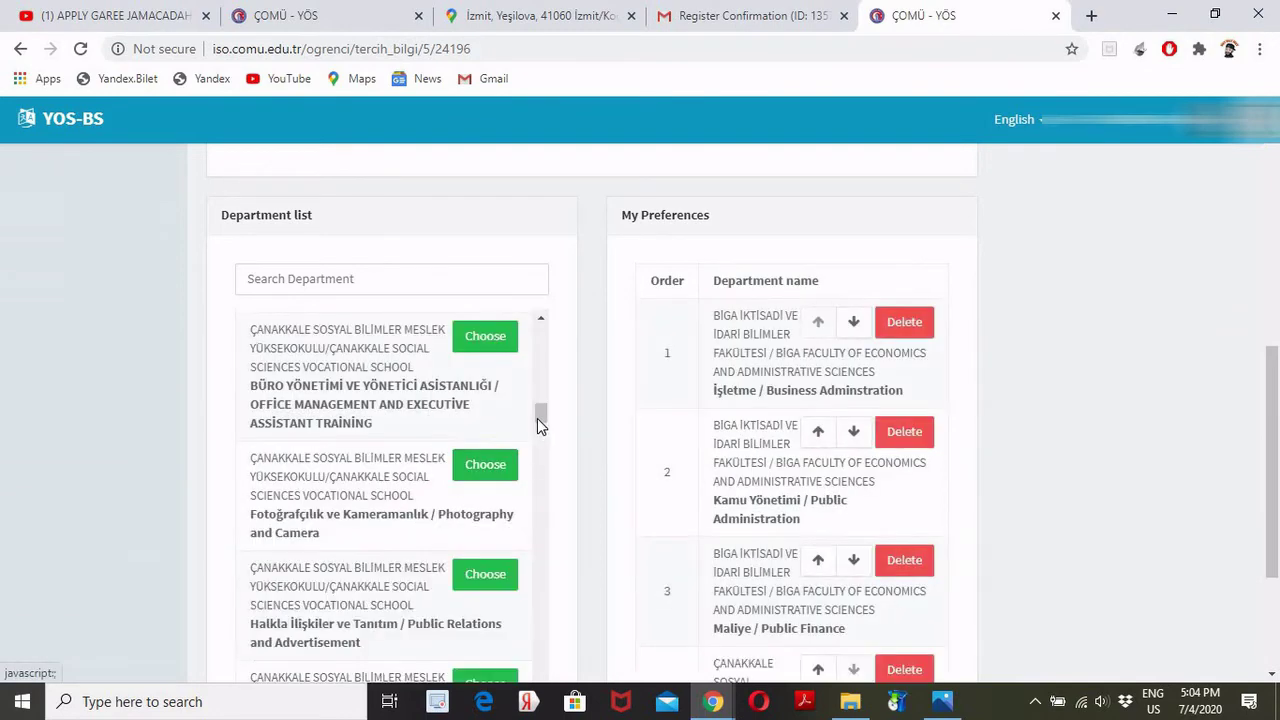
pyautogui.moveTo(539, 418); pyautogui.dragTo(539, 427)
pyautogui.click(490, 390)
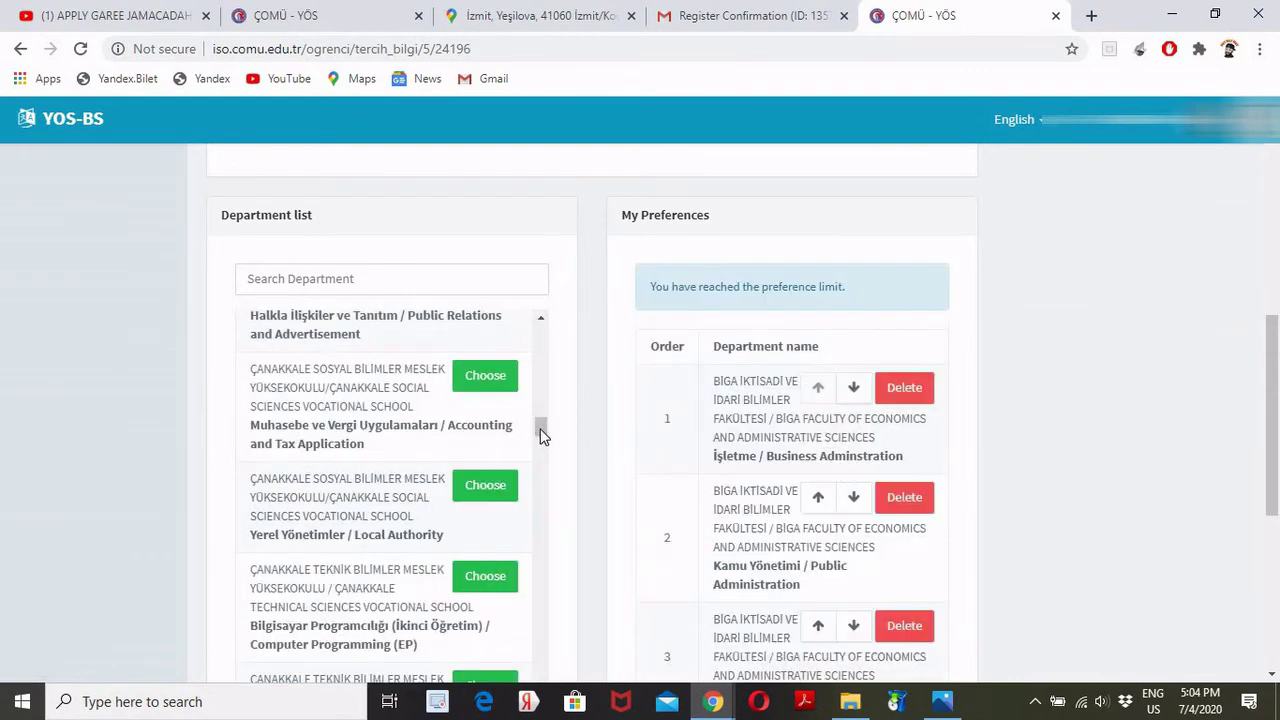
# - Replace the first preference, İşletme / Business Adminstration, by deleting it and adding Grafik Tasarımı / Graphic Design
pyautogui.moveTo(540, 435); pyautogui.dragTo(514, 457)
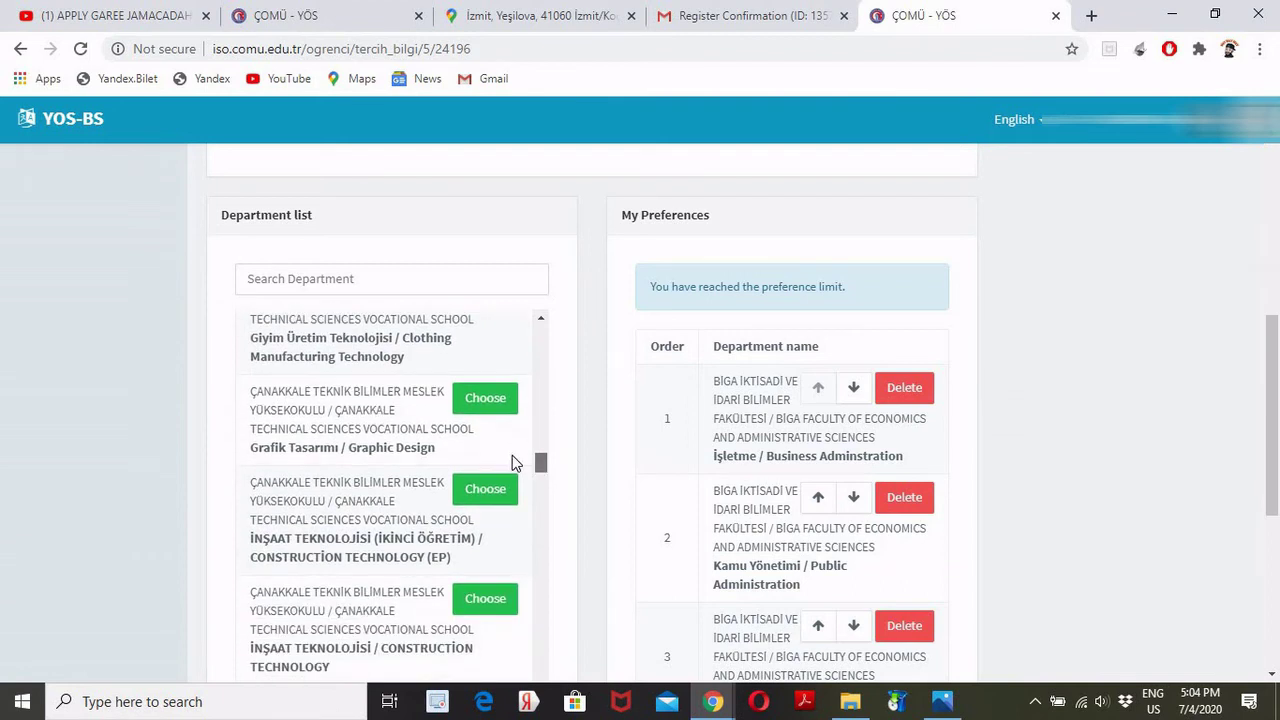
pyautogui.click(470, 418)
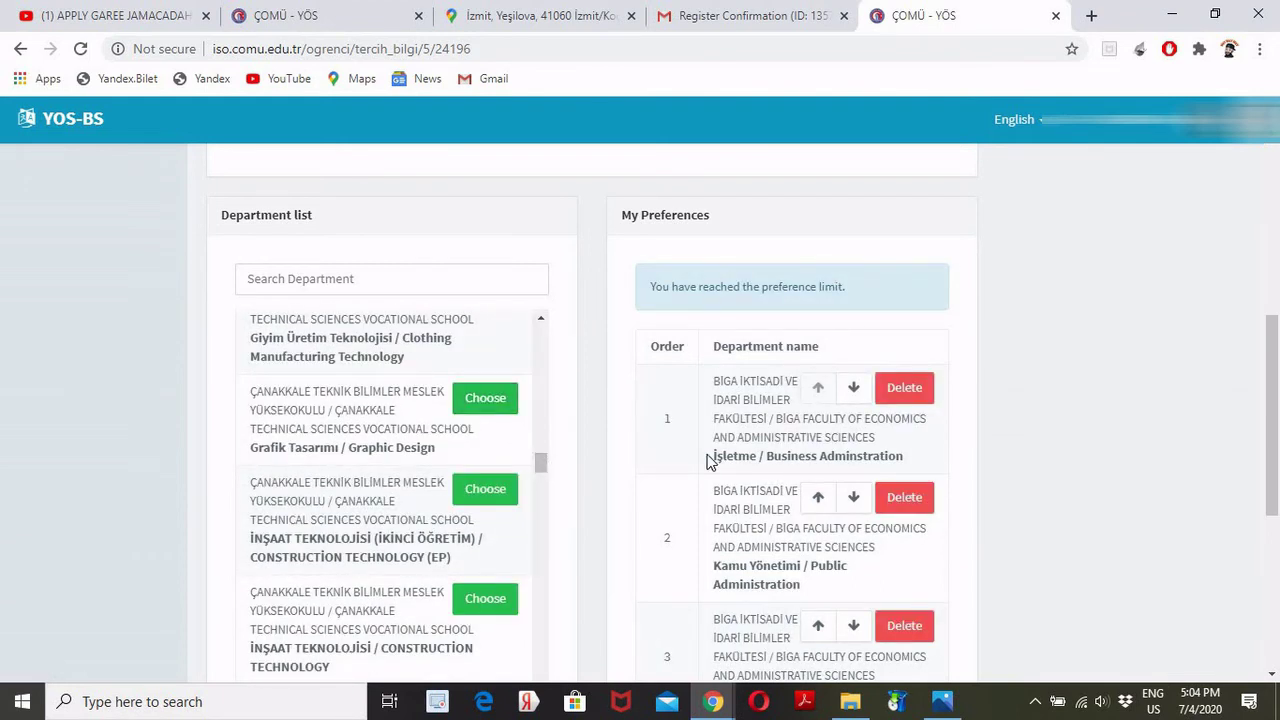
pyautogui.click(893, 400)
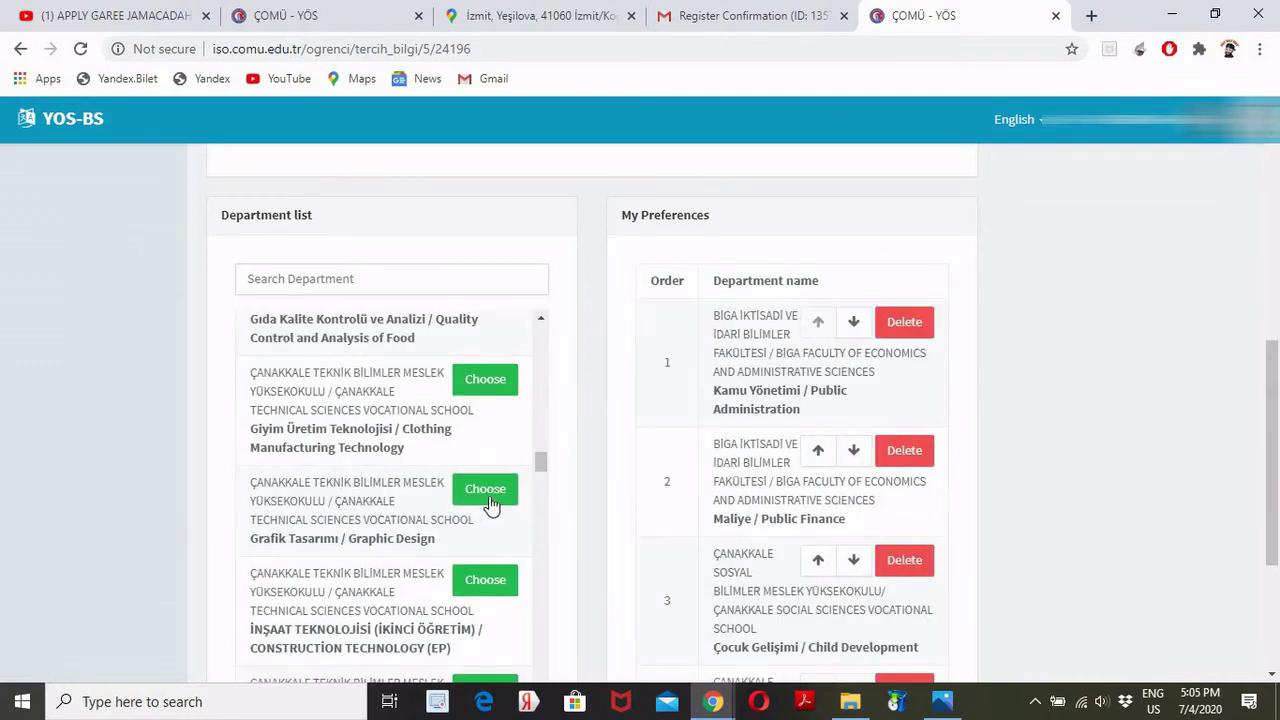
pyautogui.click(486, 490)
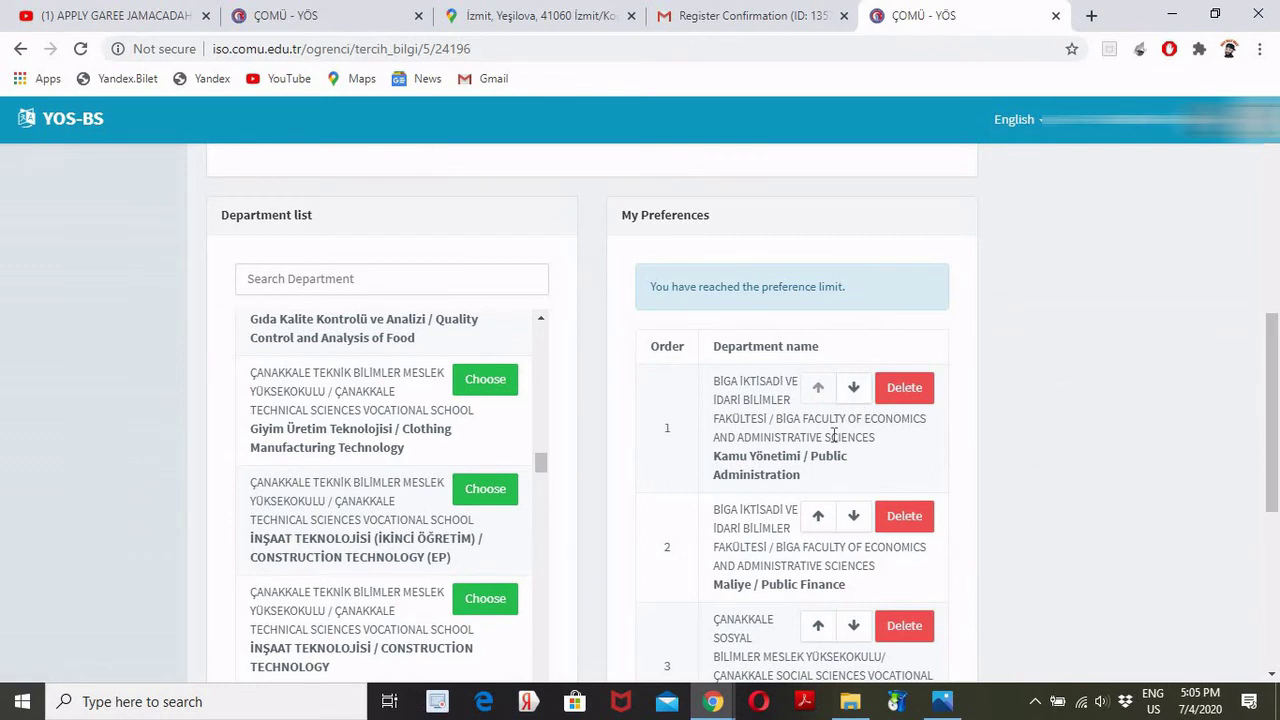
# - Review the order of the chosen departments in My Preferences and the application details above them
pyautogui.moveTo(1276, 377); pyautogui.dragTo(1262, 535)
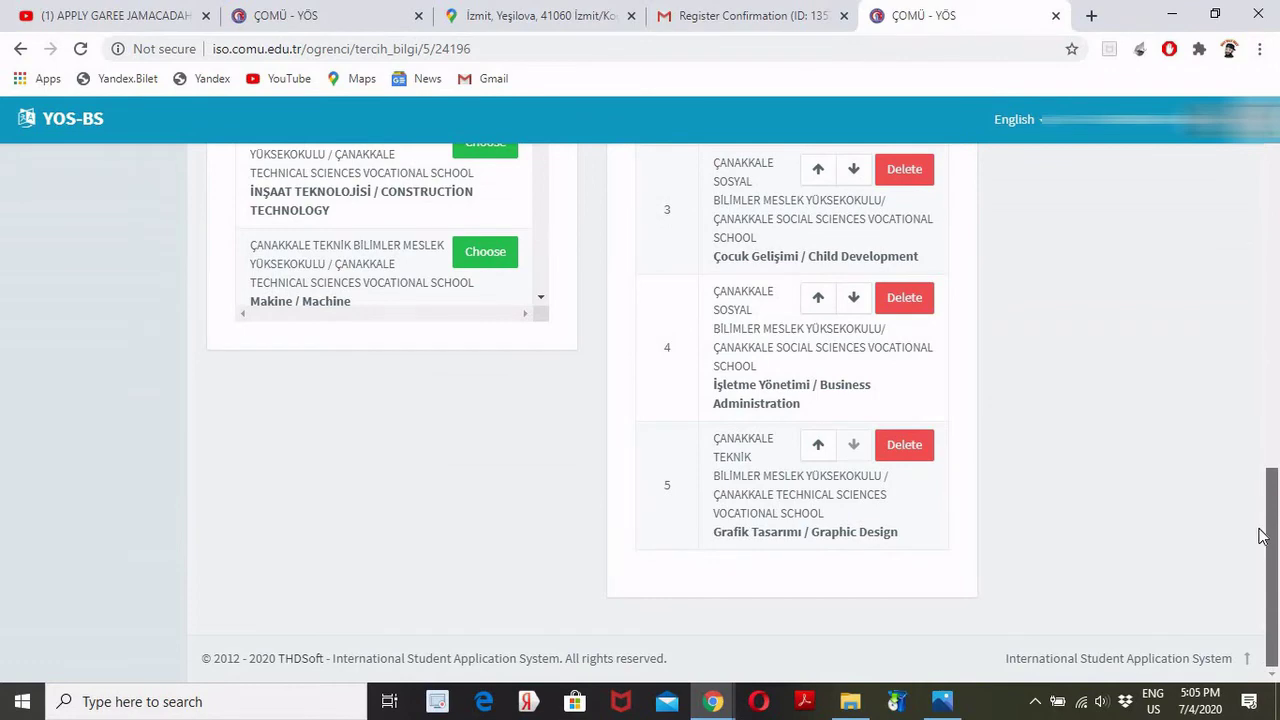
pyautogui.scroll(3, 1240, 451)
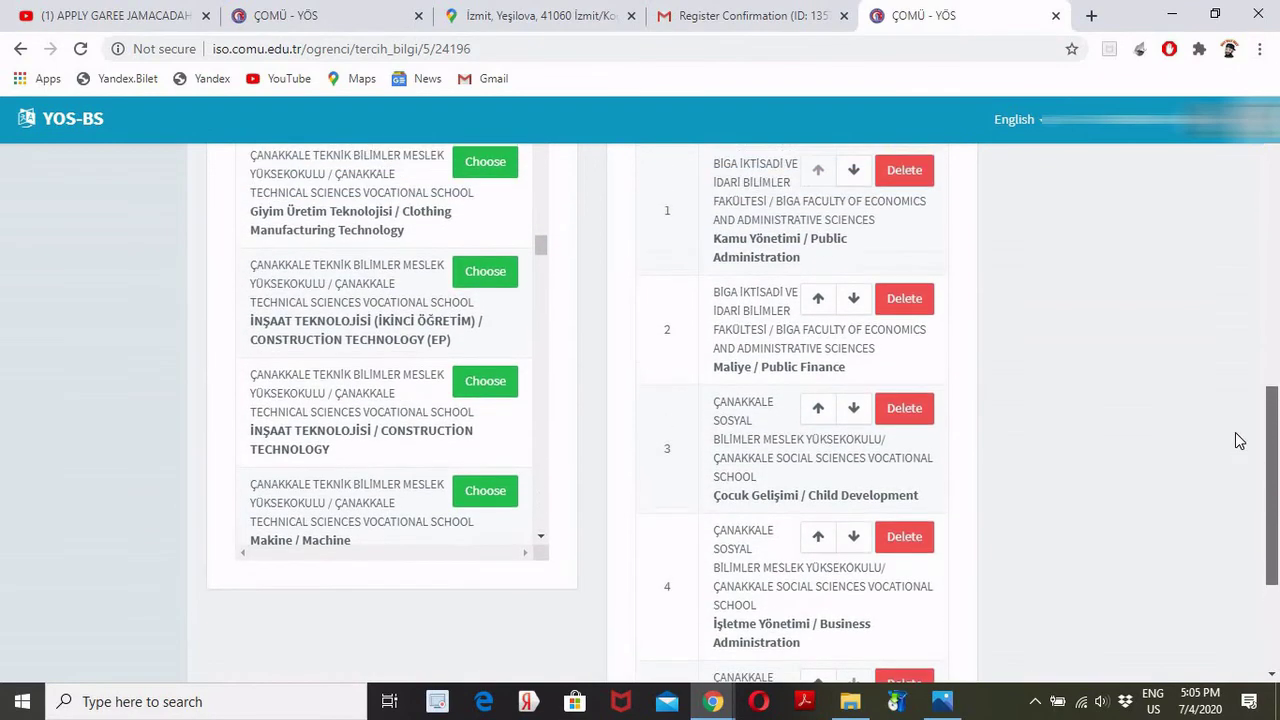
pyautogui.scroll(4, 1240, 441)
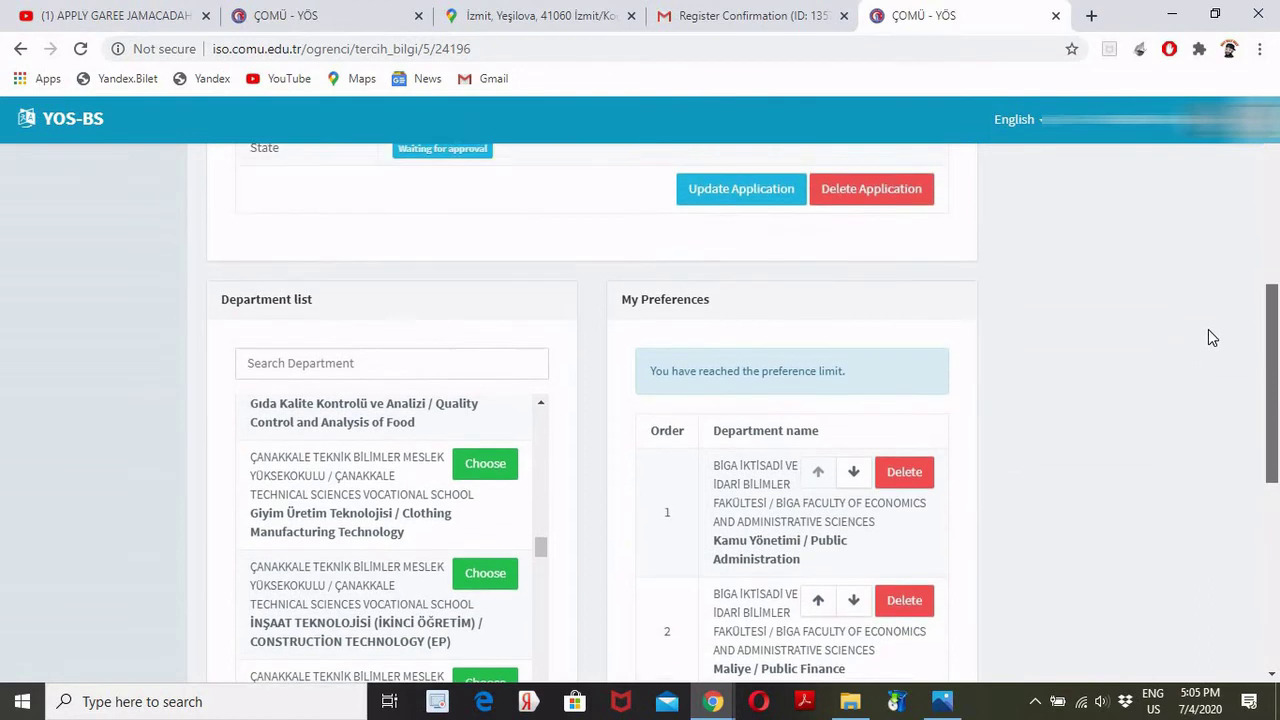
pyautogui.scroll(1, 1208, 337)
pyautogui.scroll(-1, 1205, 345)
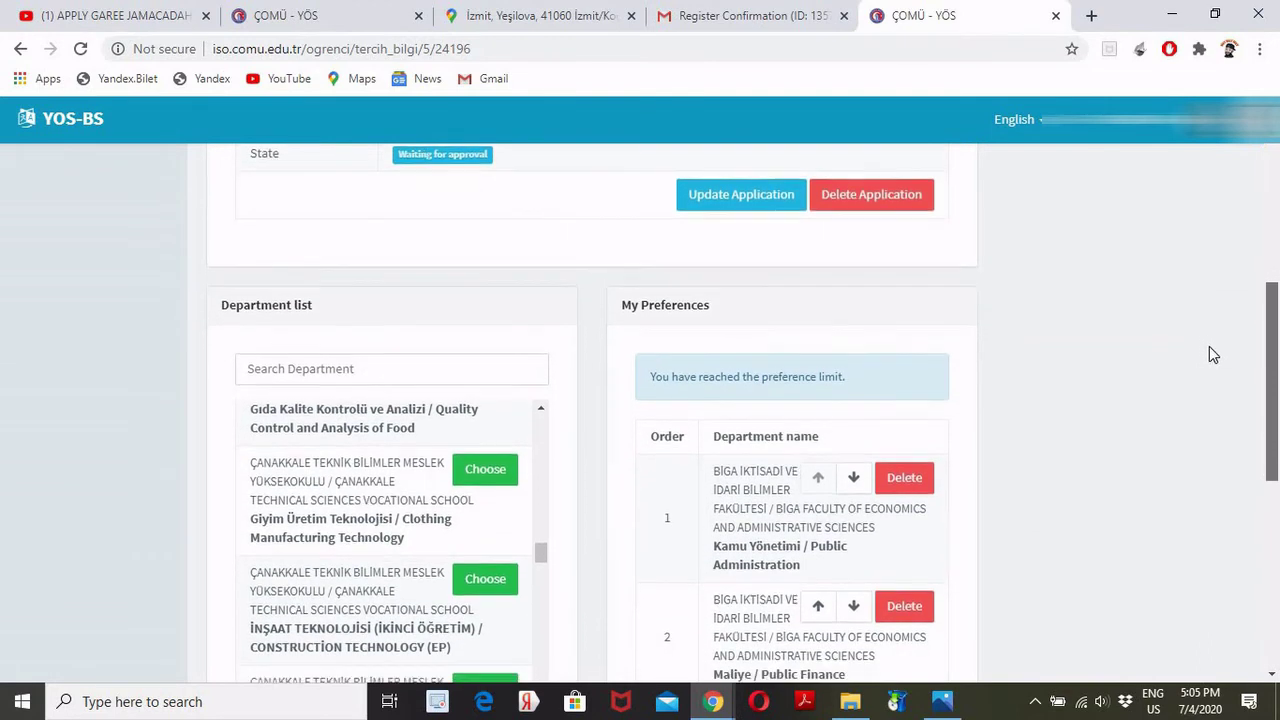
pyautogui.scroll(-1, 1212, 350)
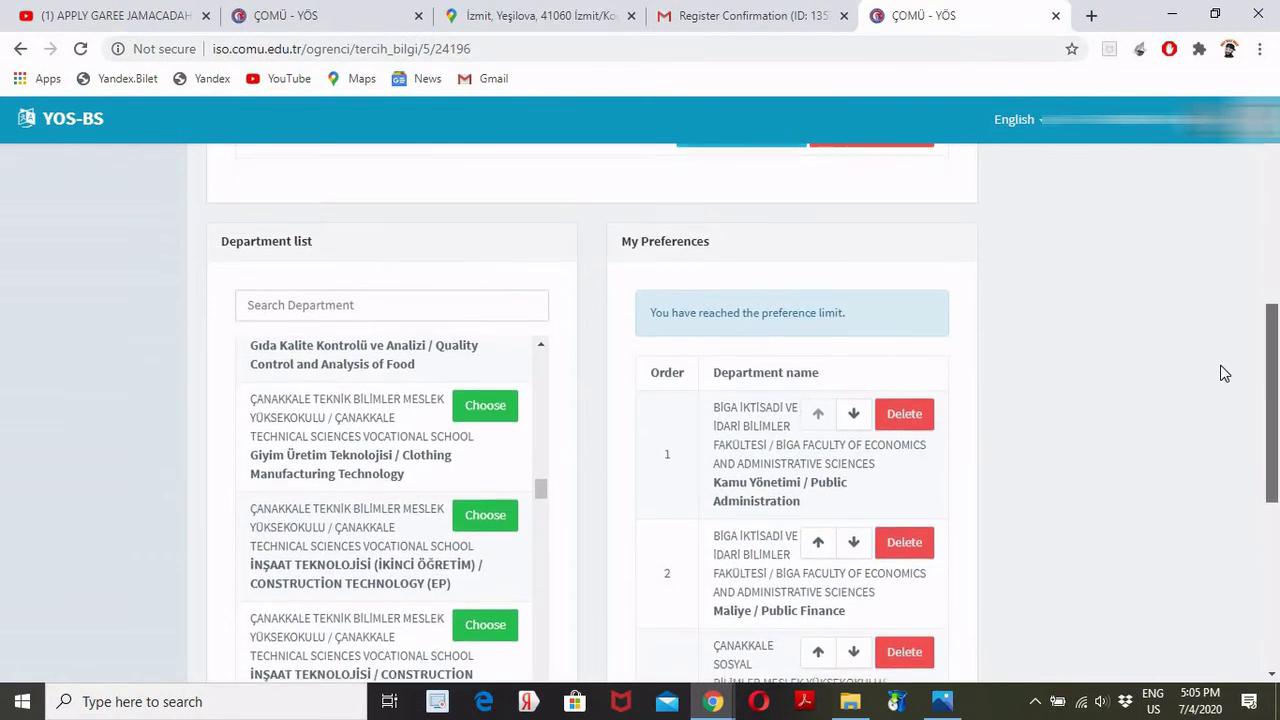
pyautogui.scroll(-1, 1224, 373)
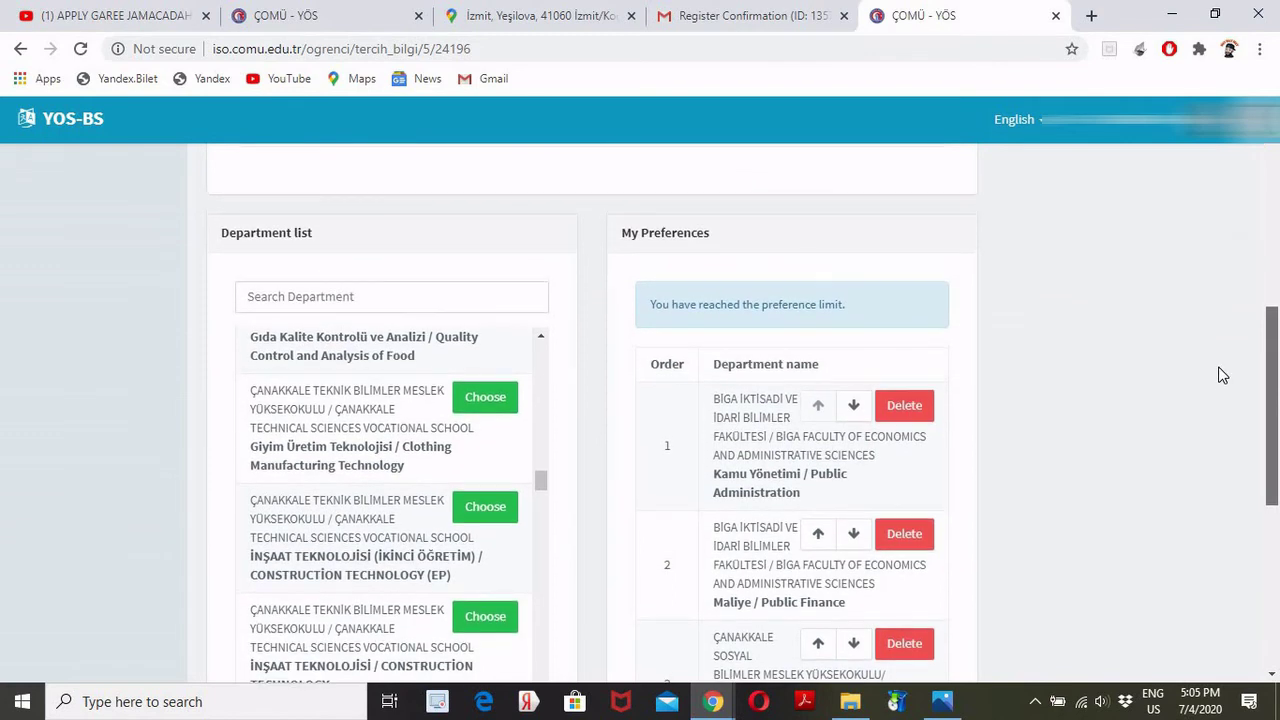
# - Browse the remaining departments in the Department list, from the technical sciences vocational school through the education, science and engineering faculties
pyautogui.scroll(-1, 1200, 370)
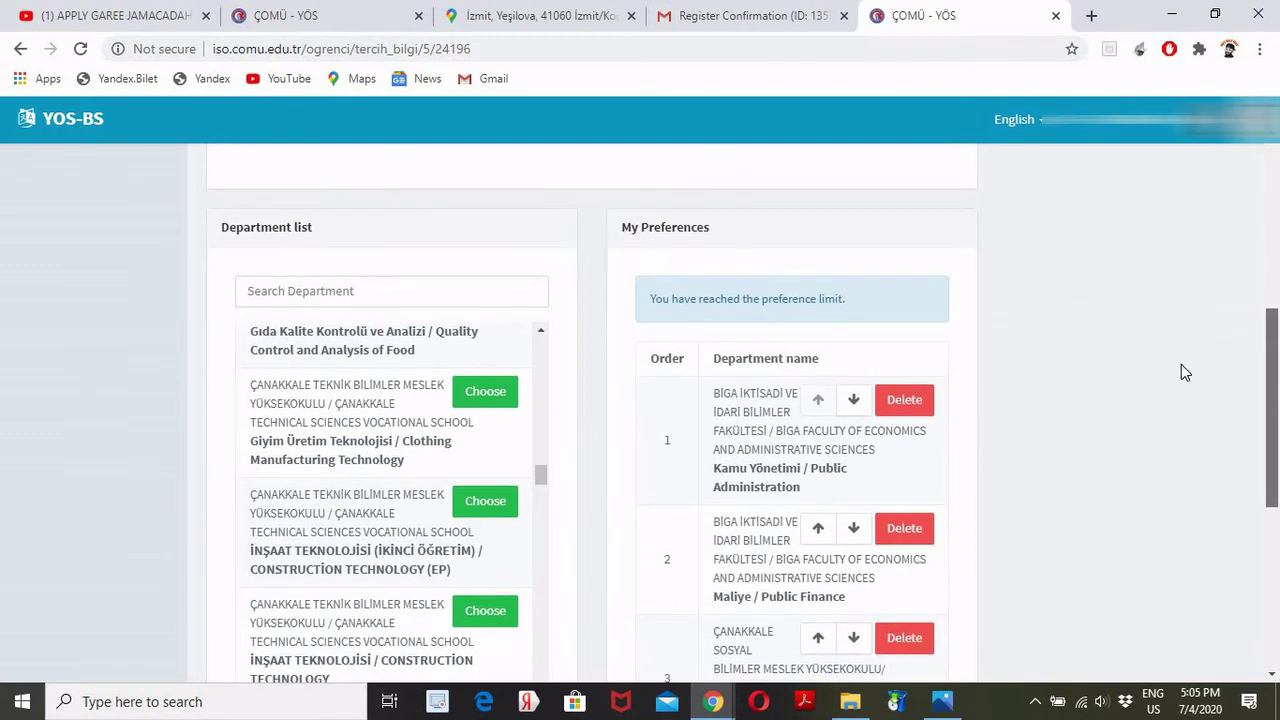
pyautogui.click(468, 290)
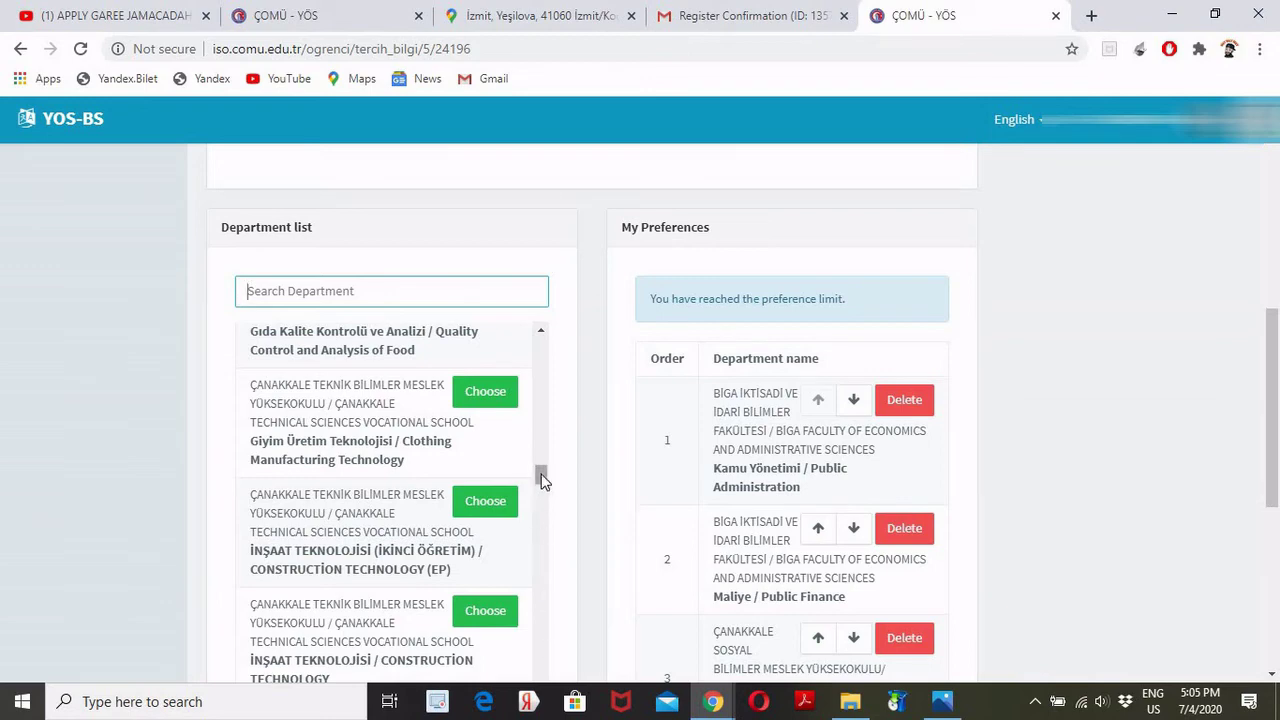
pyautogui.scroll(-5, 532, 530)
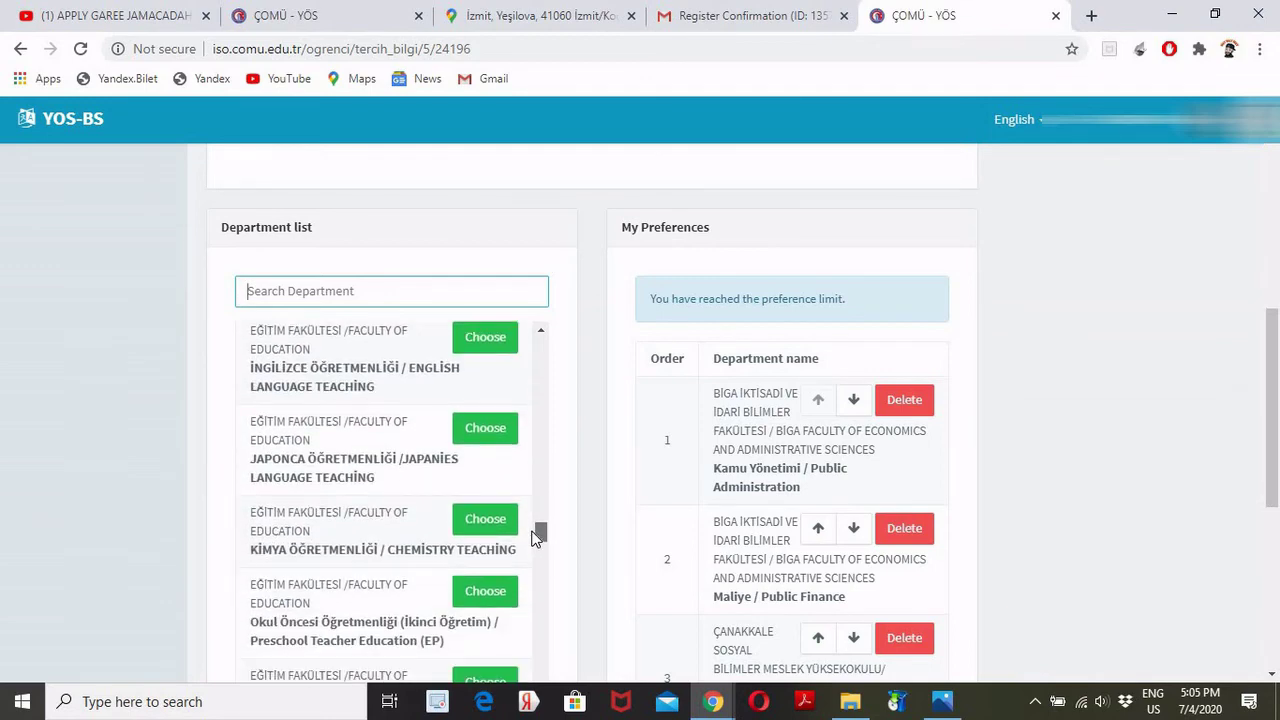
pyautogui.moveTo(533, 538); pyautogui.dragTo(535, 546)
pyautogui.scroll(-3, 532, 548)
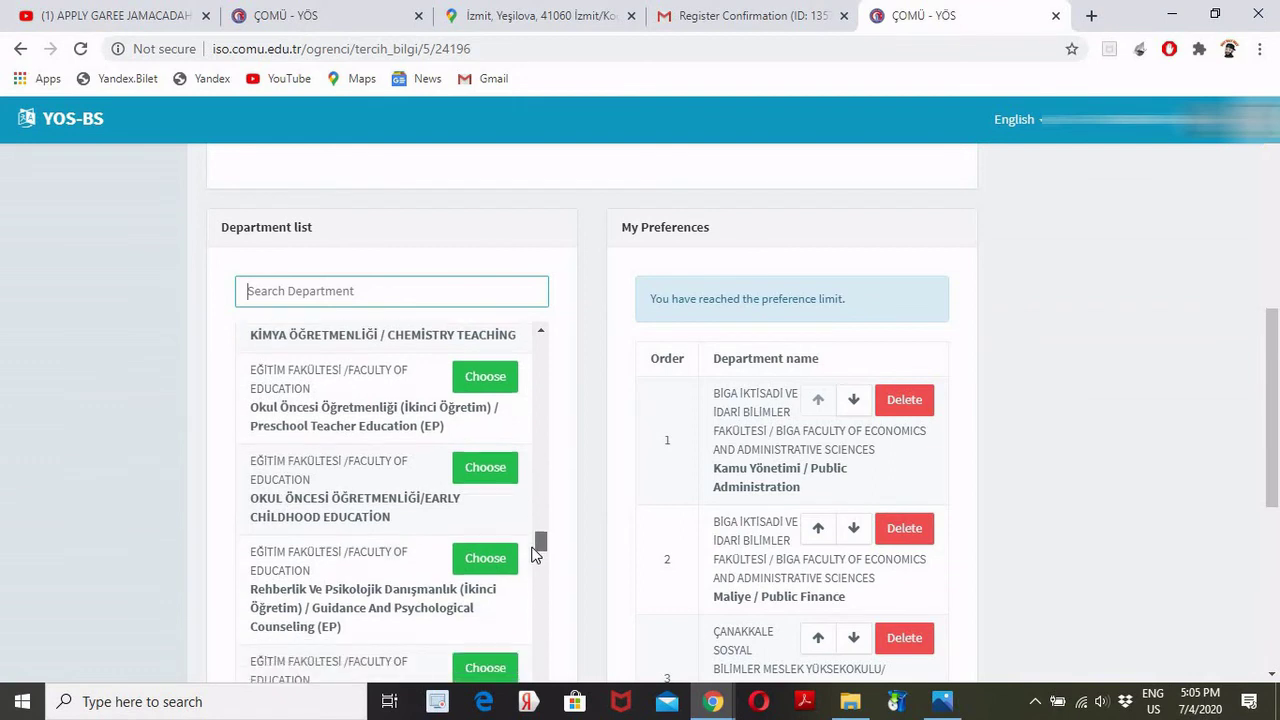
pyautogui.scroll(-5, 522, 568)
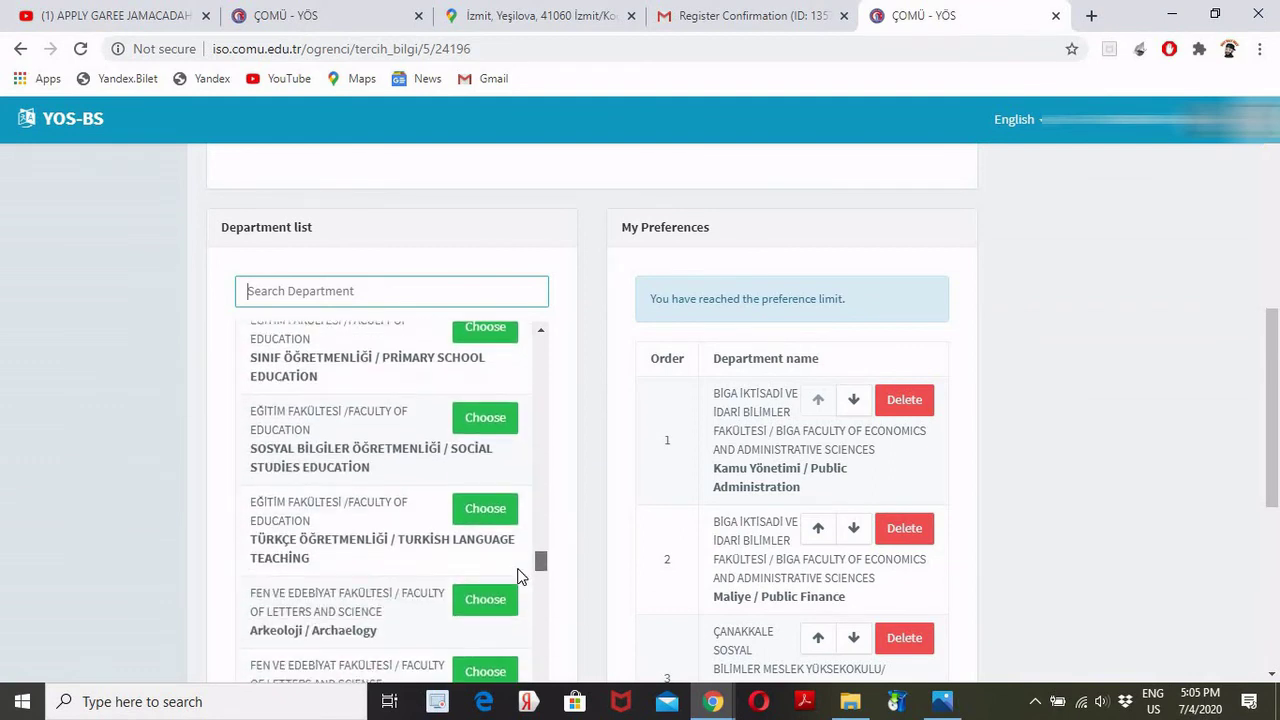
pyautogui.scroll(-2, 520, 576)
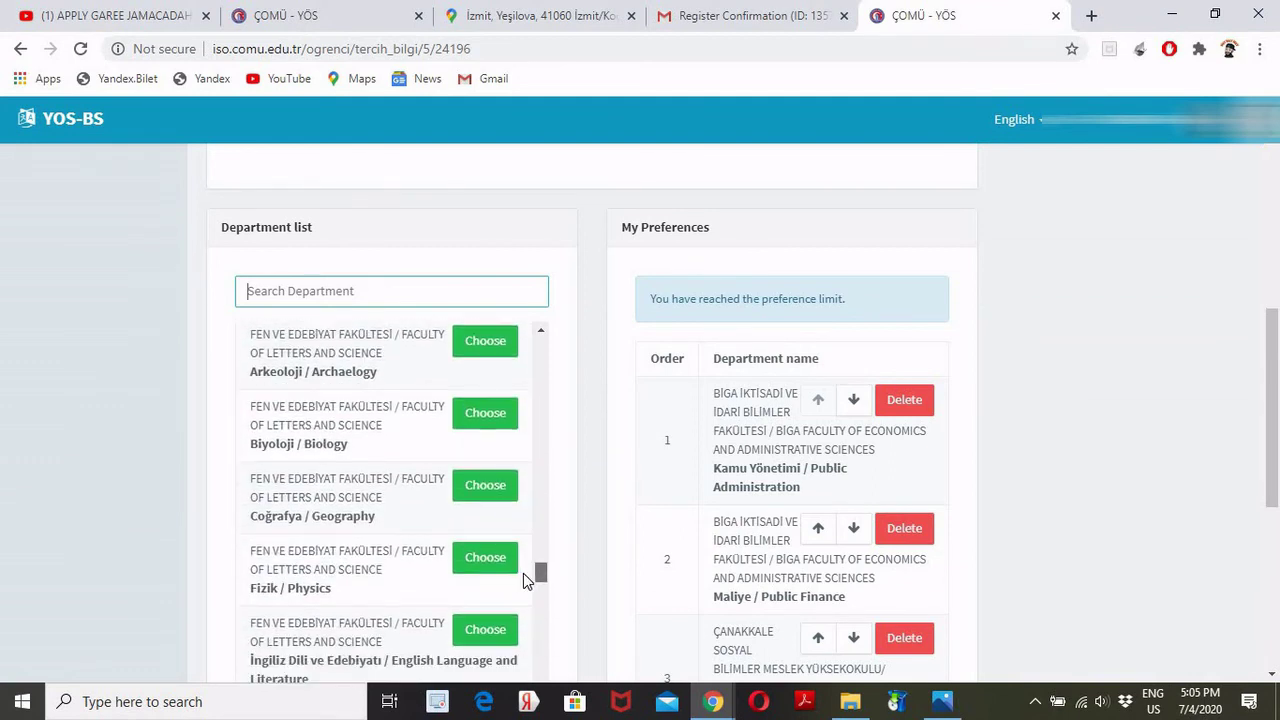
pyautogui.moveTo(542, 580); pyautogui.dragTo(545, 653)
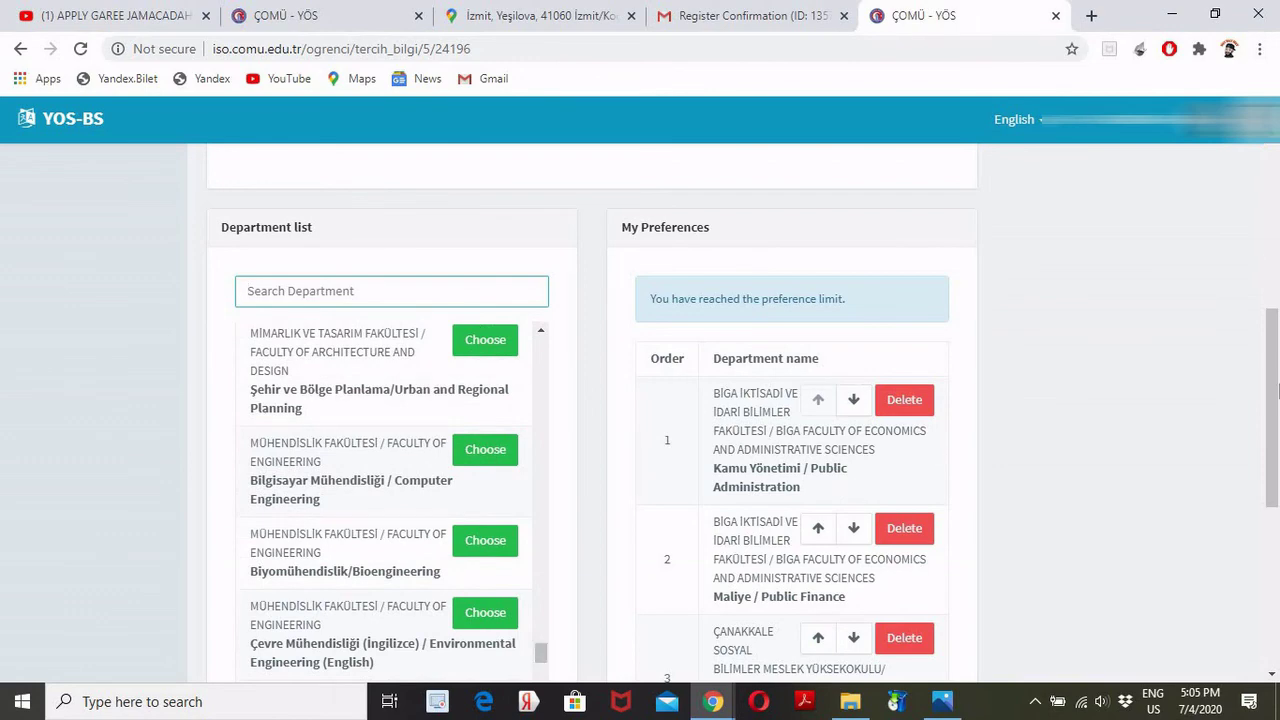
# - Review the chosen departments in My Preferences through to the end of the page
pyautogui.moveTo(1277, 428); pyautogui.dragTo(1277, 588)
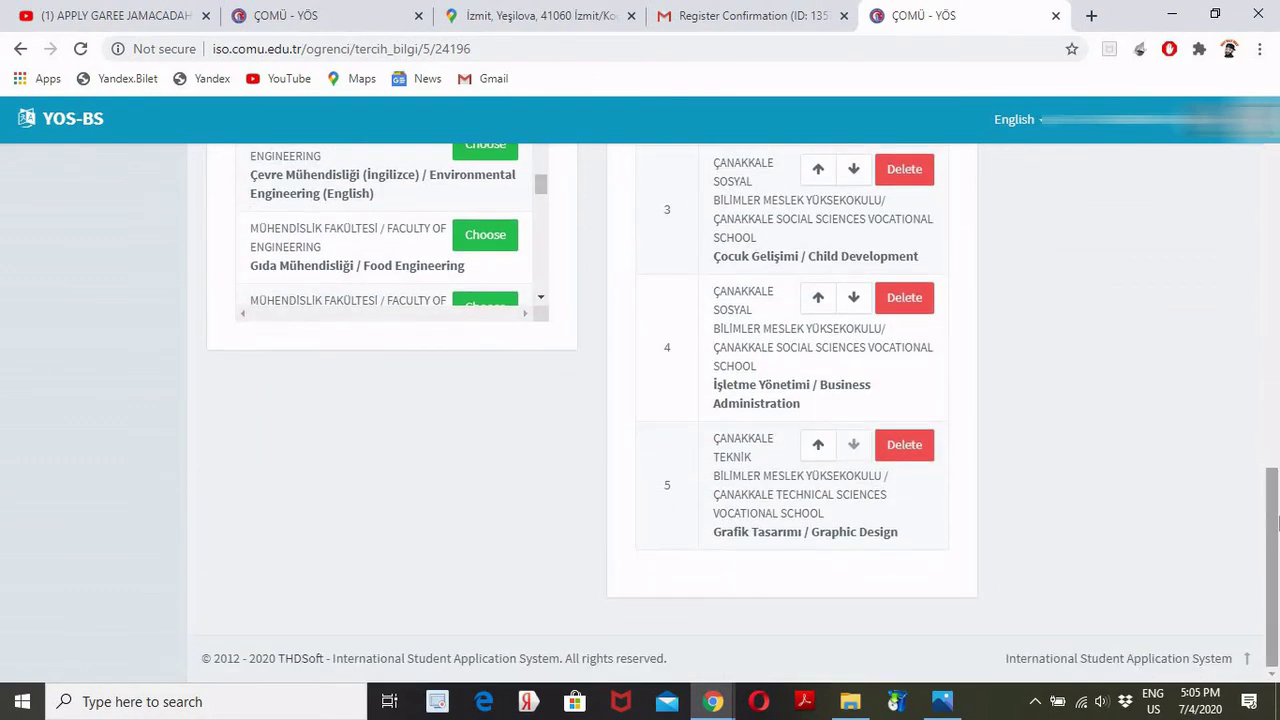
pyautogui.moveTo(1277, 423); pyautogui.dragTo(1276, 322)
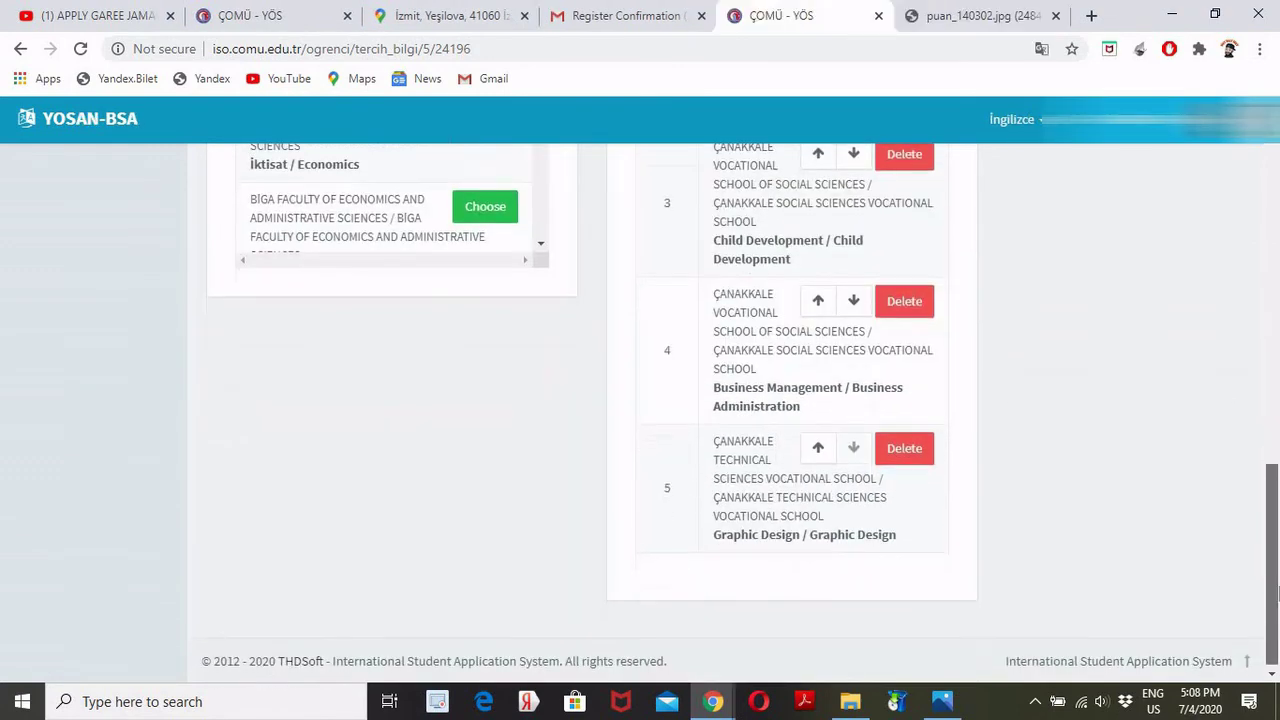
pyautogui.moveTo(1277, 593); pyautogui.dragTo(1277, 632)
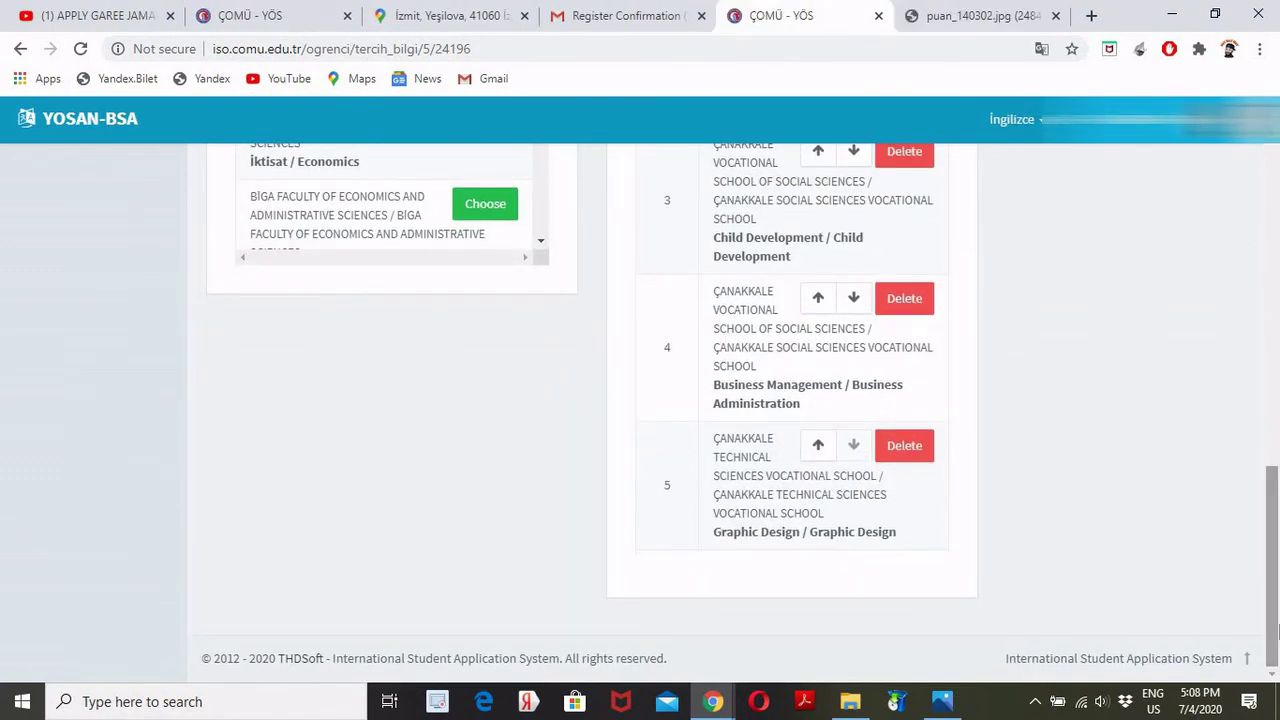